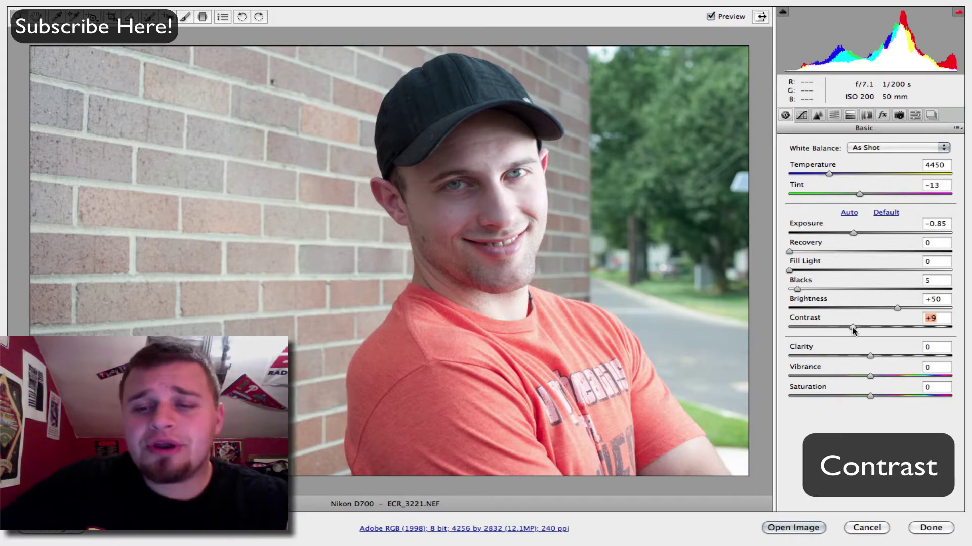
Try the portrait's contrast at +19, +57, +70 and -50, judging the effect on an enlarged view of the face.
mouse_move(854, 330)
mouse_down()
mouse_move(779, 328)
mouse_move(908, 328)
mouse_move(865, 327)
mouse_up()
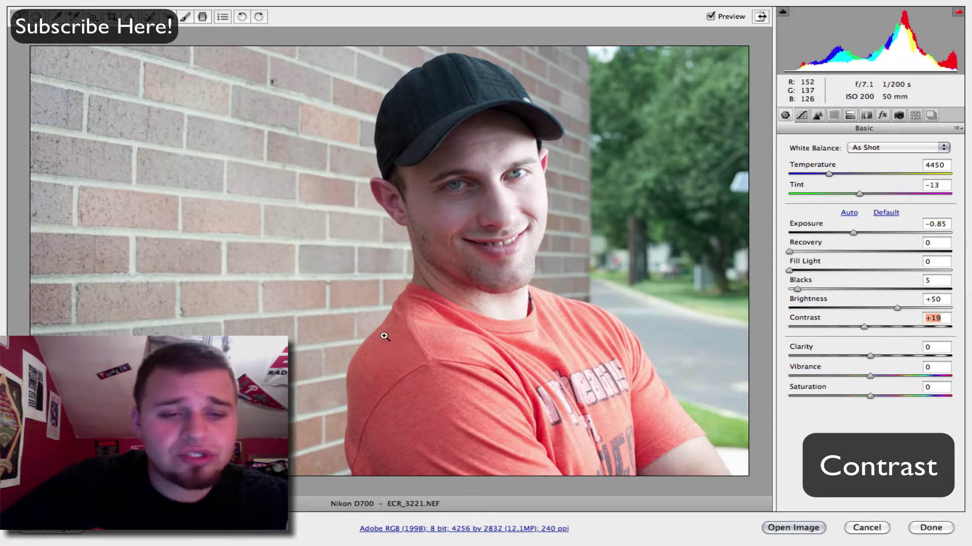
click(505, 147)
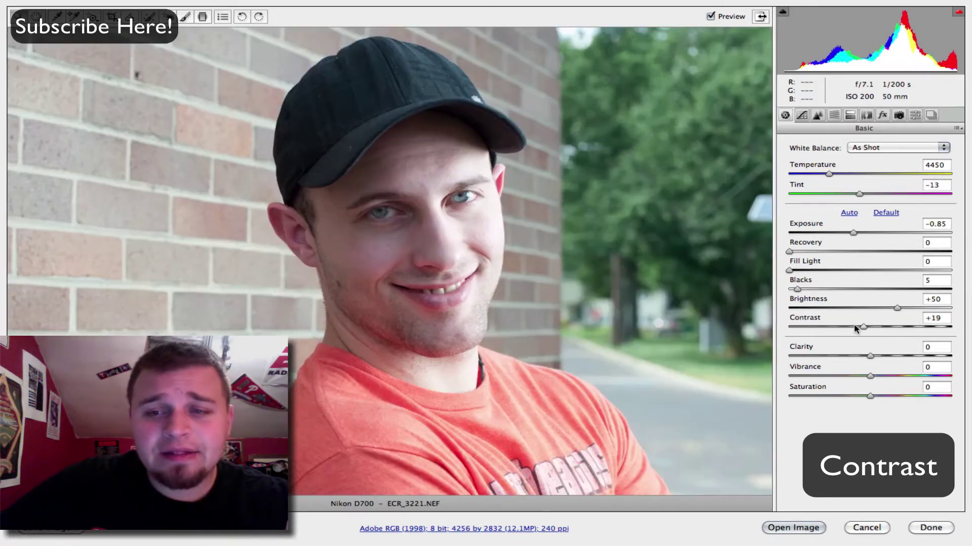
drag(864, 329, 905, 332)
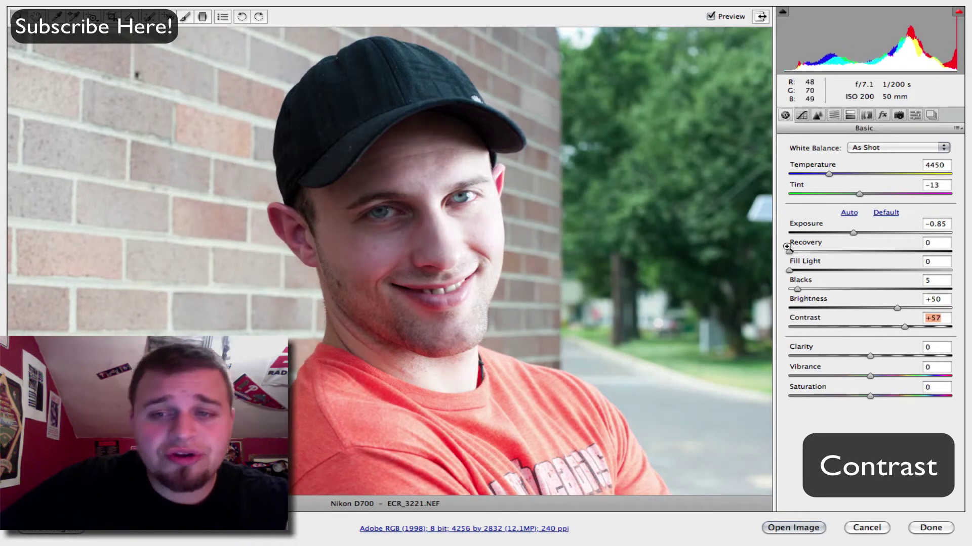
drag(906, 330, 917, 329)
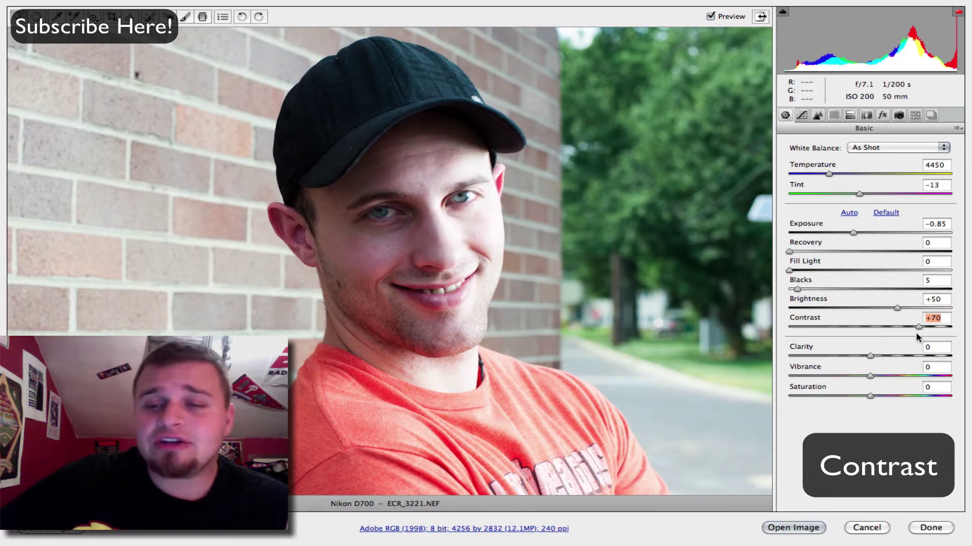
drag(920, 330, 780, 329)
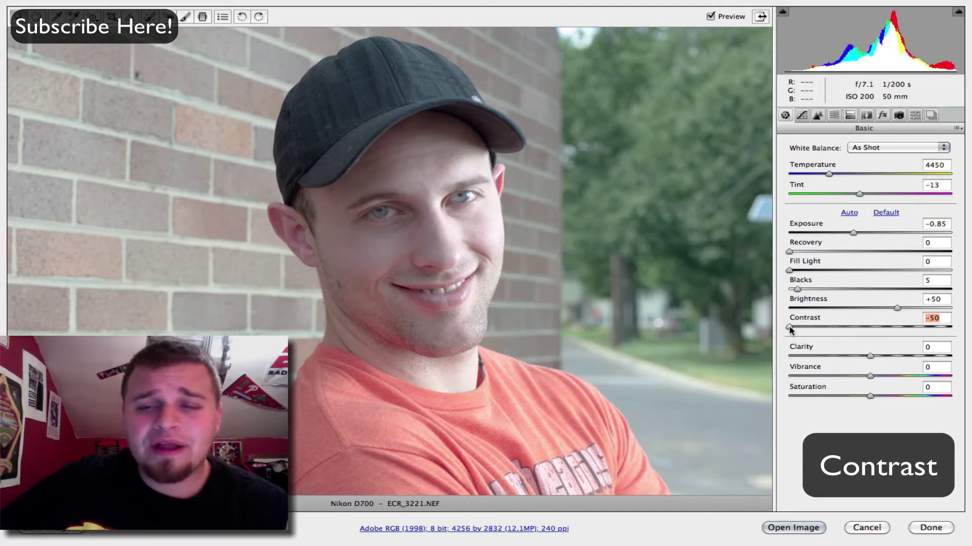
drag(789, 327, 906, 335)
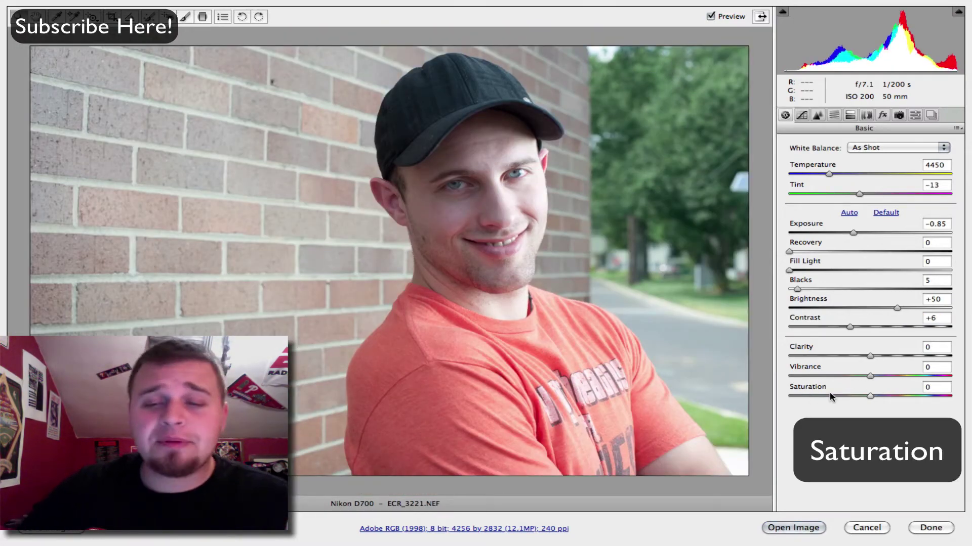
Try the overall saturation at +100 and return it to 0.
drag(869, 397, 970, 404)
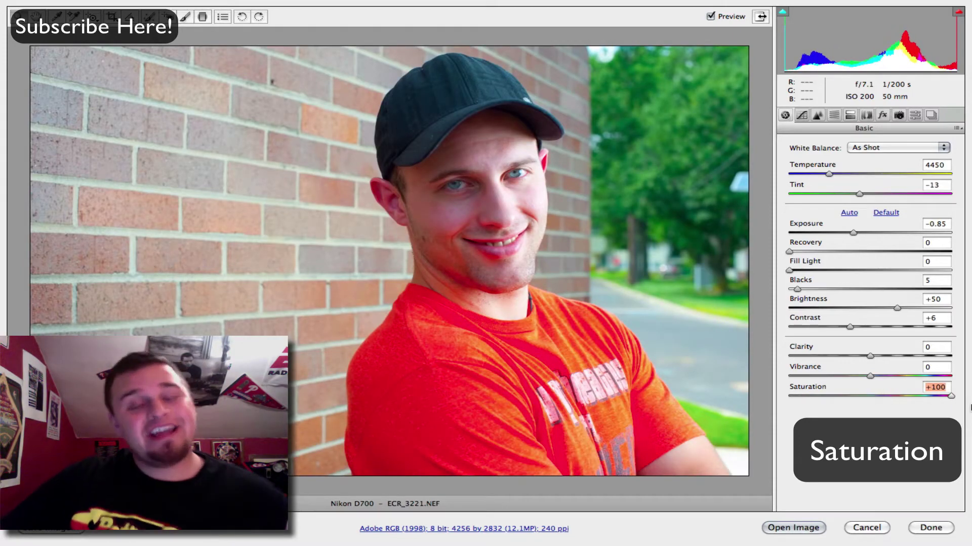
drag(951, 400, 869, 404)
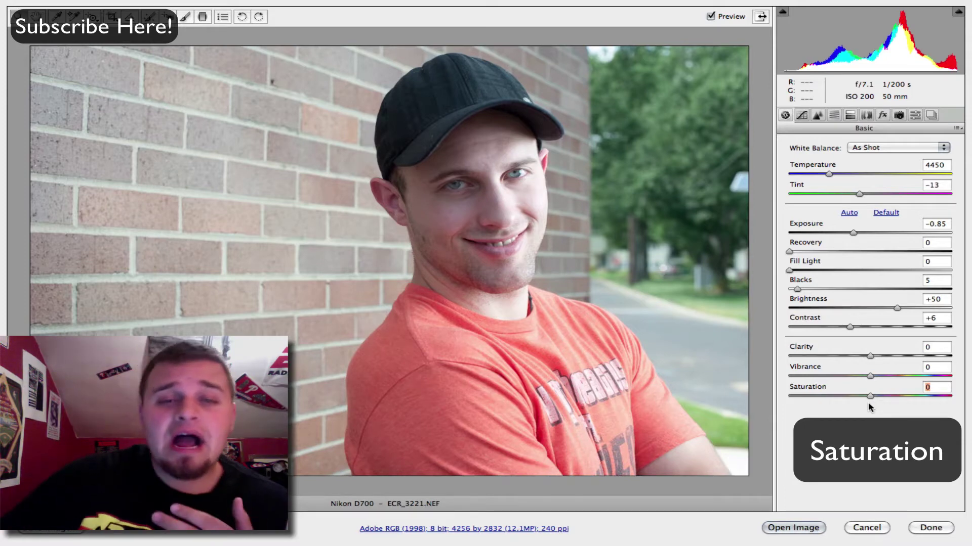
Set the saturation of the oranges to -7 in the HSL adjustments.
click(833, 115)
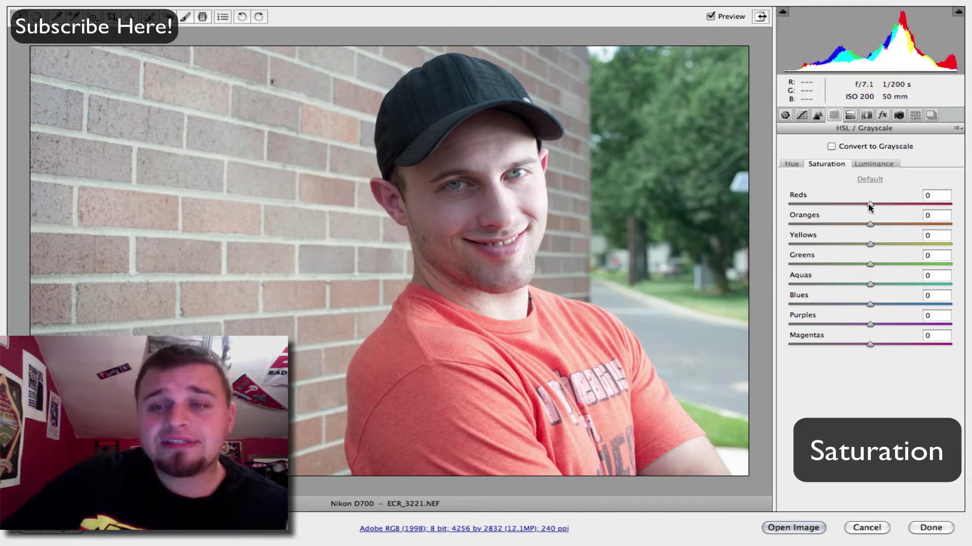
mouse_move(871, 228)
mouse_down()
mouse_move(935, 226)
mouse_move(873, 228)
mouse_up()
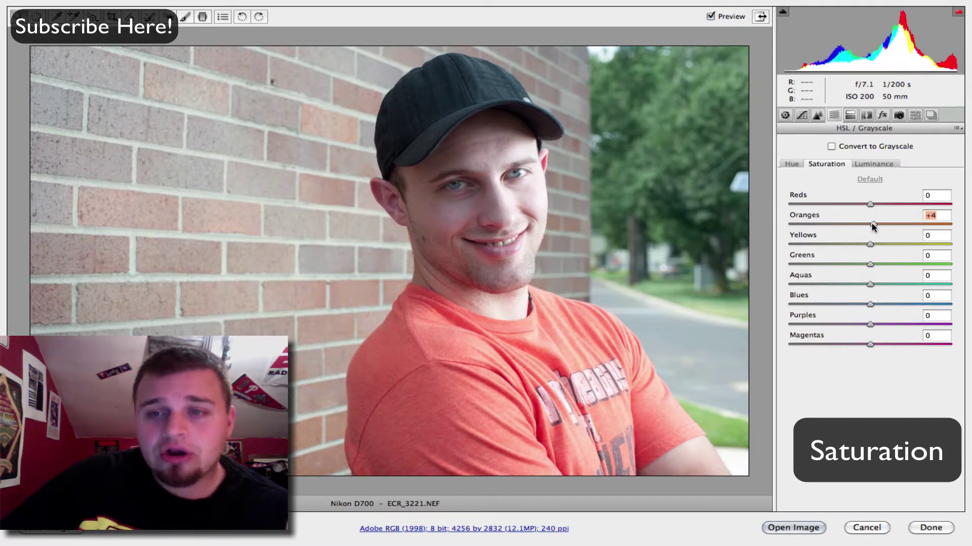
Set the photo's contrast to +31 and its overall saturation to +3 in the basic adjustments.
click(785, 116)
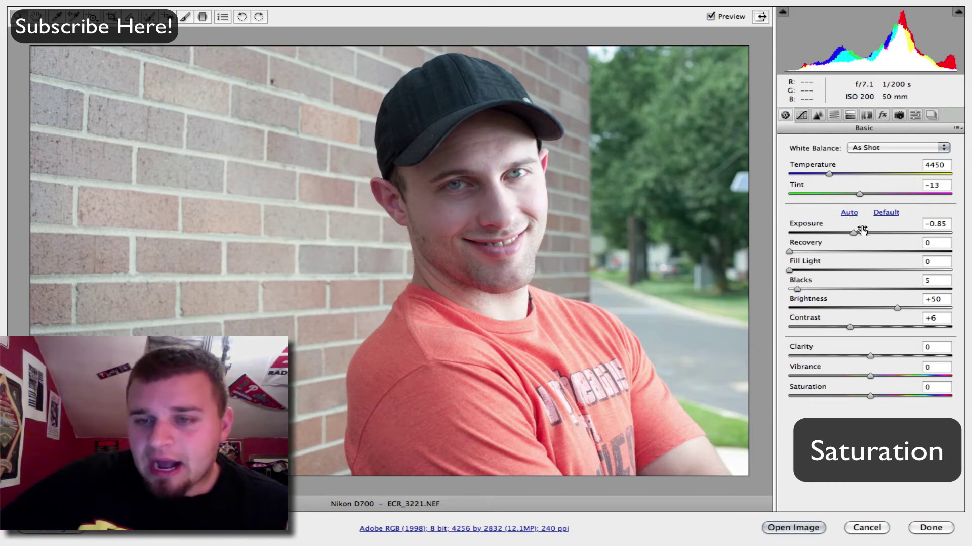
drag(850, 326, 876, 327)
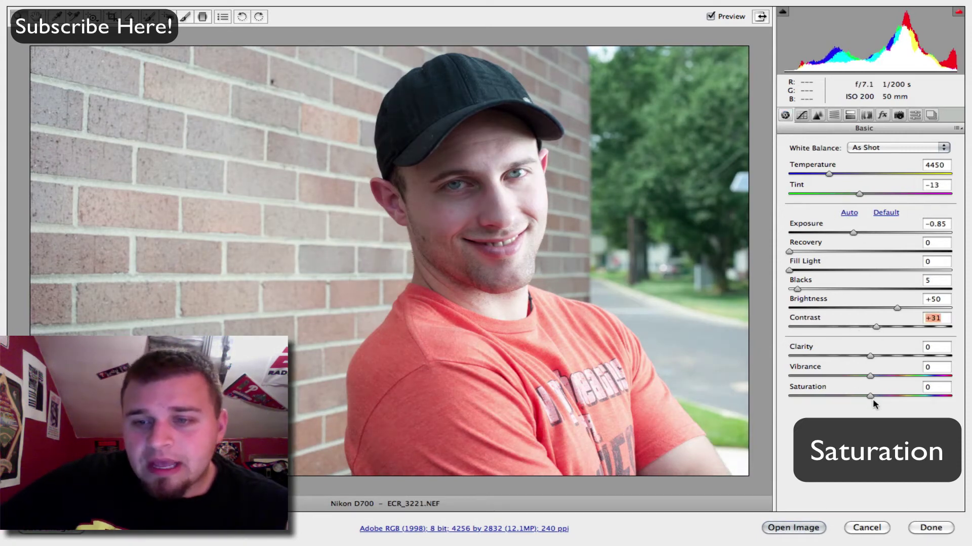
mouse_move(873, 398)
mouse_down()
mouse_move(790, 397)
mouse_move(872, 398)
mouse_up()
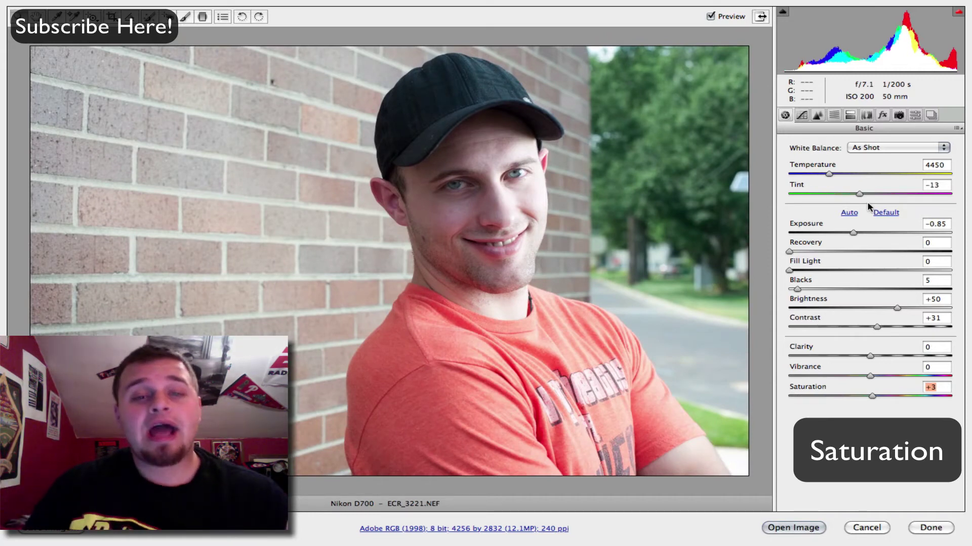
Try the saturation of only the reds at +76, reset it to 0 and raise it to +78.
click(834, 115)
click(931, 204)
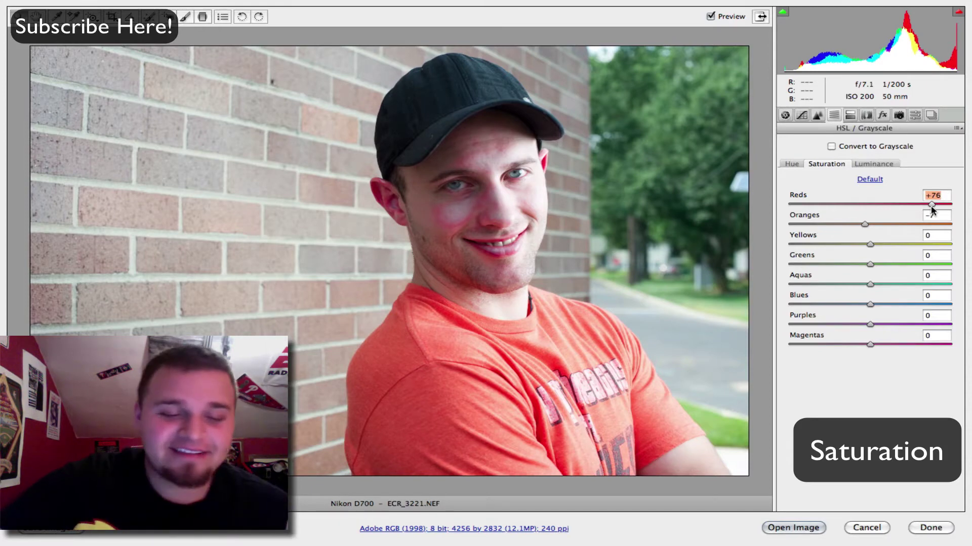
double_click(932, 205)
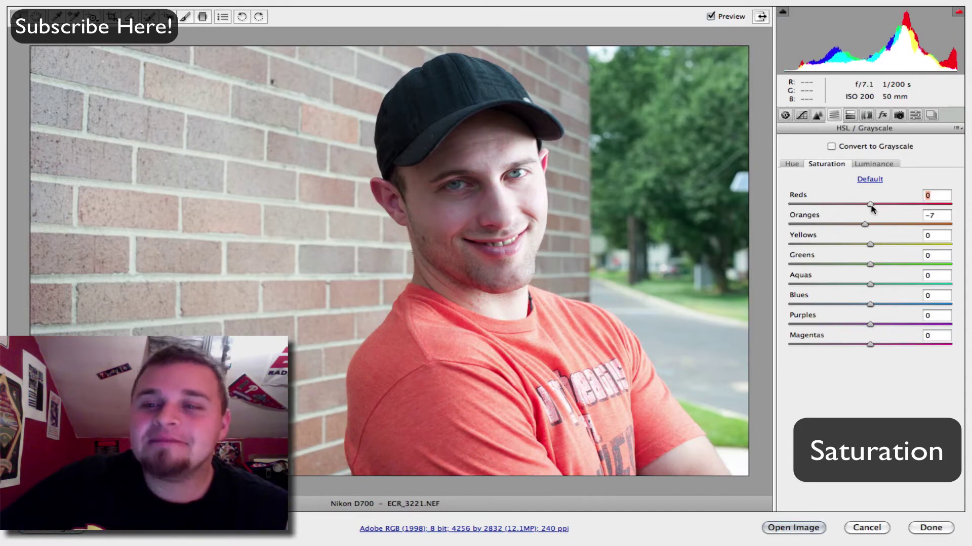
drag(871, 204, 933, 205)
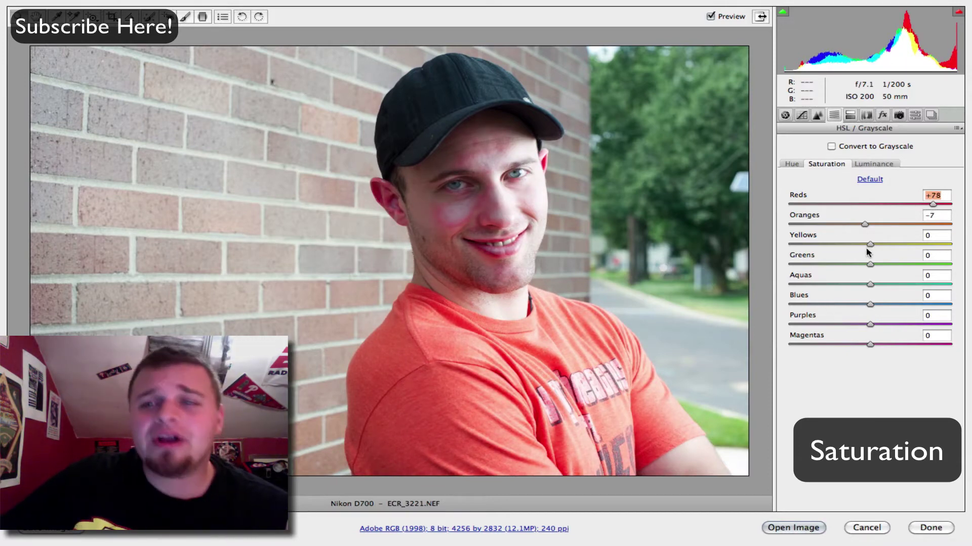
Try lowering the overall saturation to -38 and undo the change.
click(785, 116)
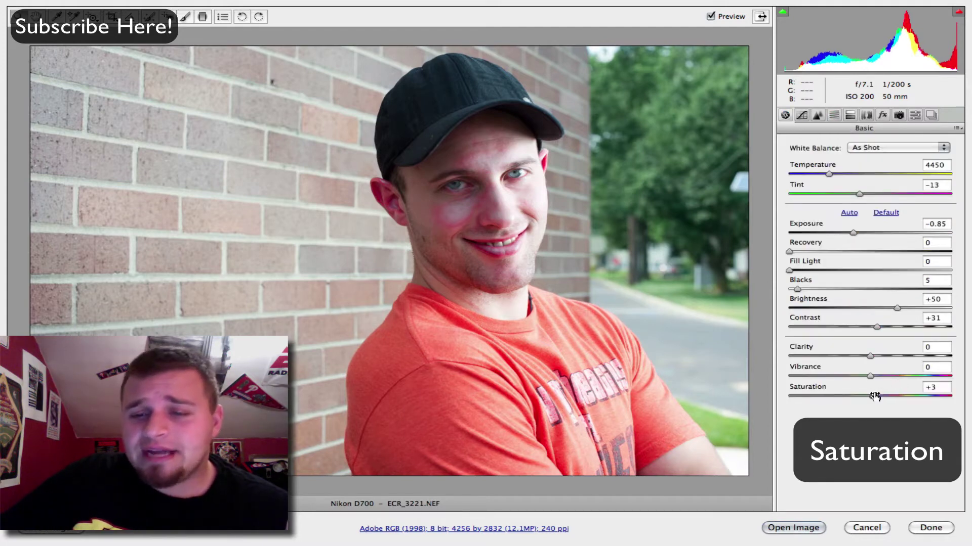
drag(874, 396, 840, 400)
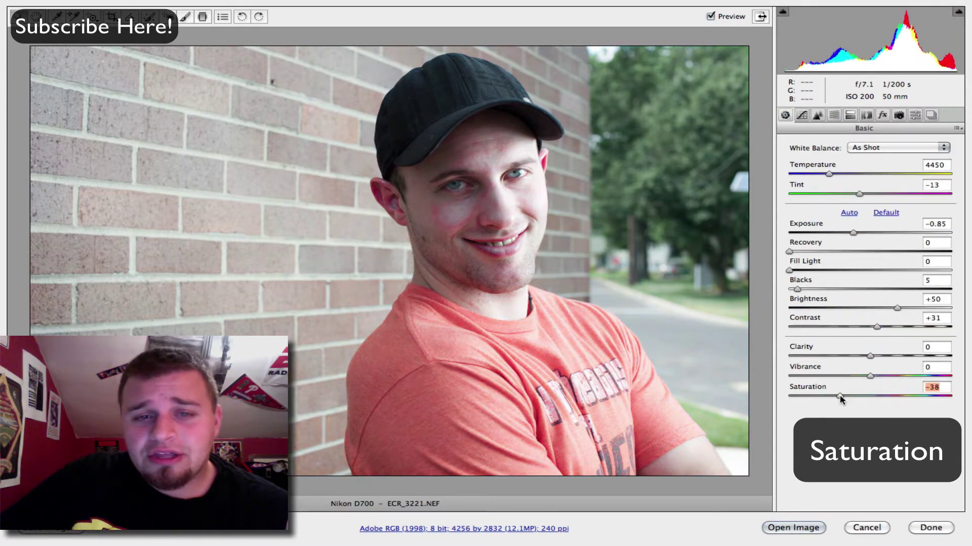
key(super+z)
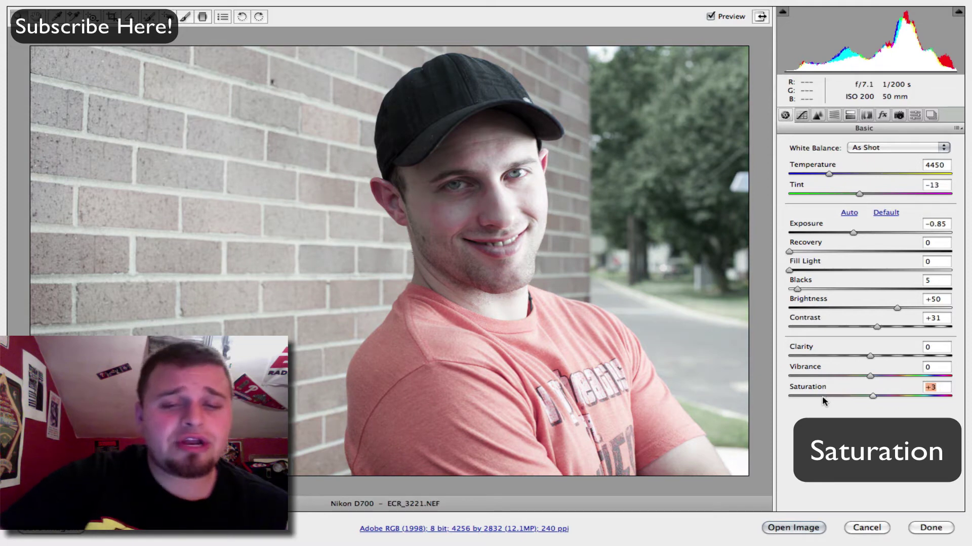
Set the saturation of the reds to -10 in the HSL adjustments.
click(834, 115)
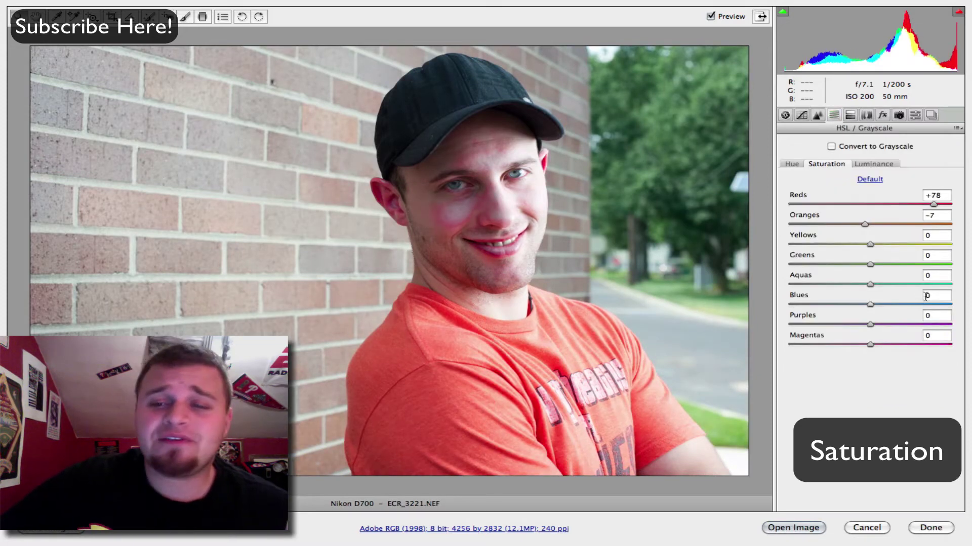
drag(934, 205, 861, 205)
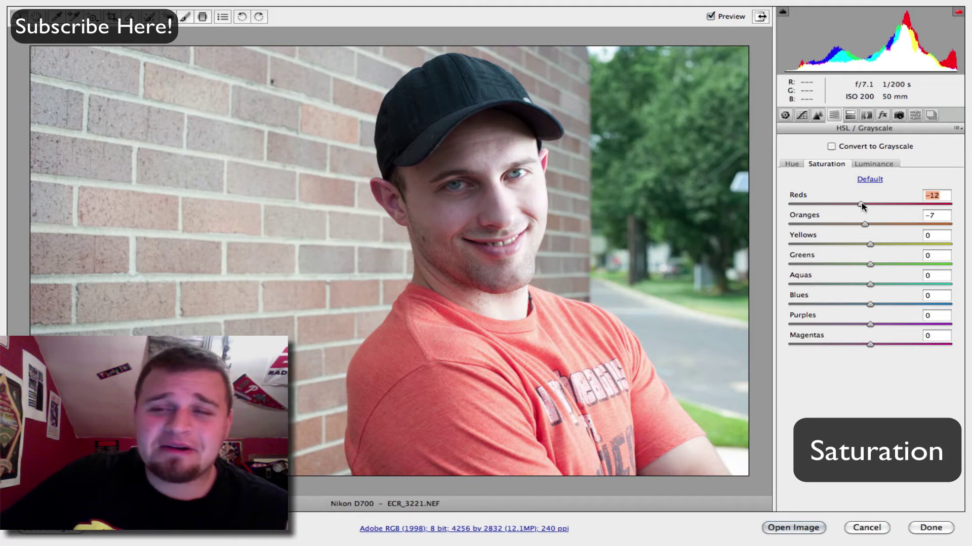
click(785, 116)
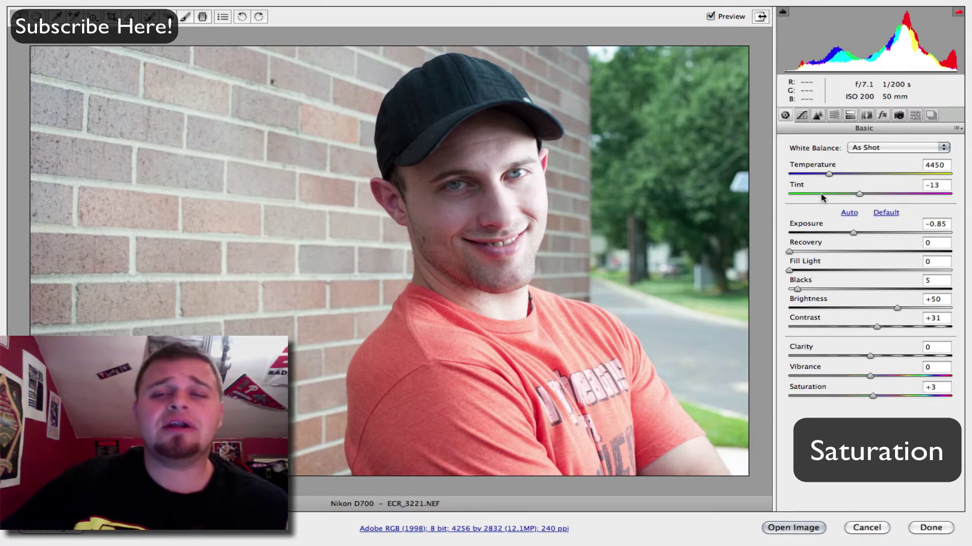
click(850, 115)
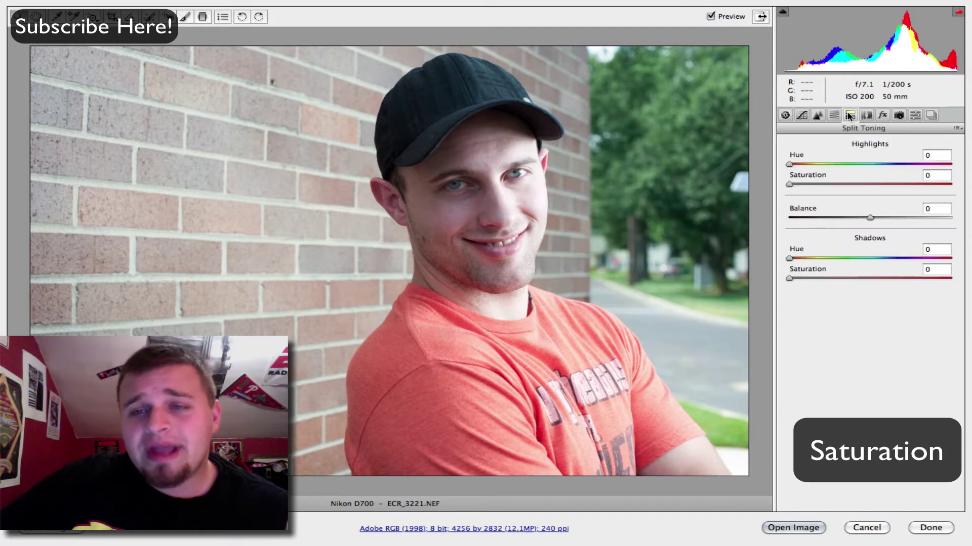
Raise the saturation of the oranges to +73 and slightly increase the saturation of the greens.
click(834, 116)
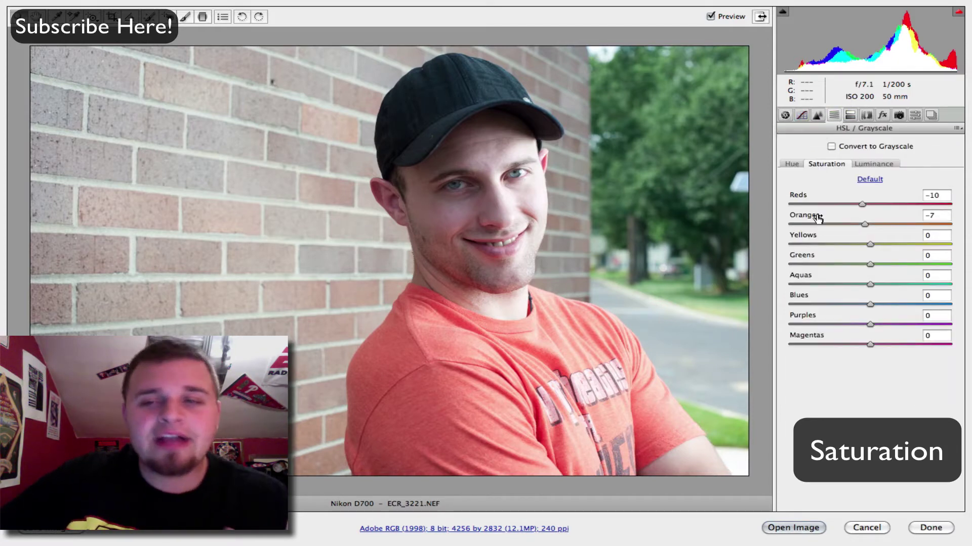
drag(866, 226, 929, 231)
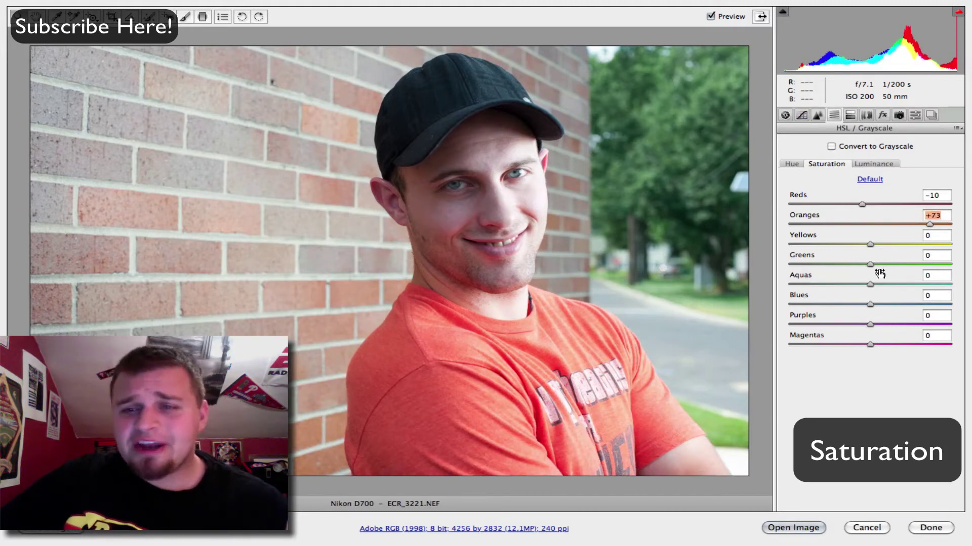
mouse_move(870, 264)
mouse_down()
mouse_move(776, 260)
mouse_move(879, 263)
mouse_up()
click(785, 116)
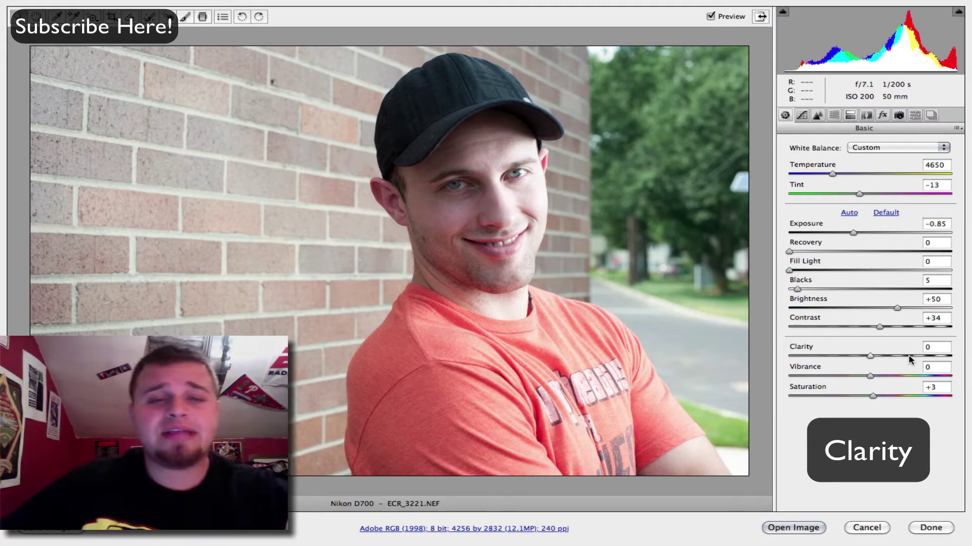
Try a slight clarity increase of +8 while examining the shirt and neck area up close.
click(472, 222)
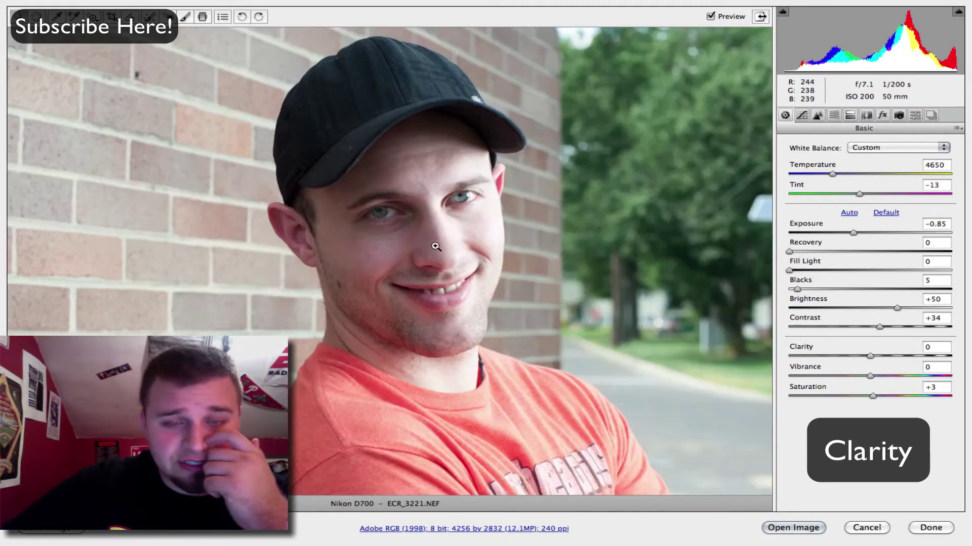
click(309, 371)
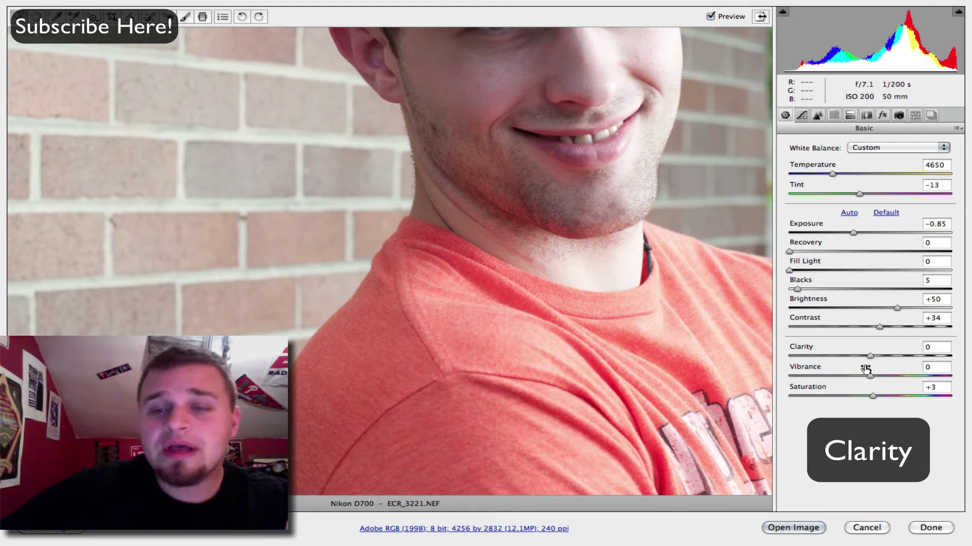
mouse_move(870, 356)
mouse_down()
mouse_move(935, 359)
mouse_move(801, 357)
mouse_move(901, 359)
mouse_move(877, 360)
mouse_up()
scroll(436, 314, down, 5)
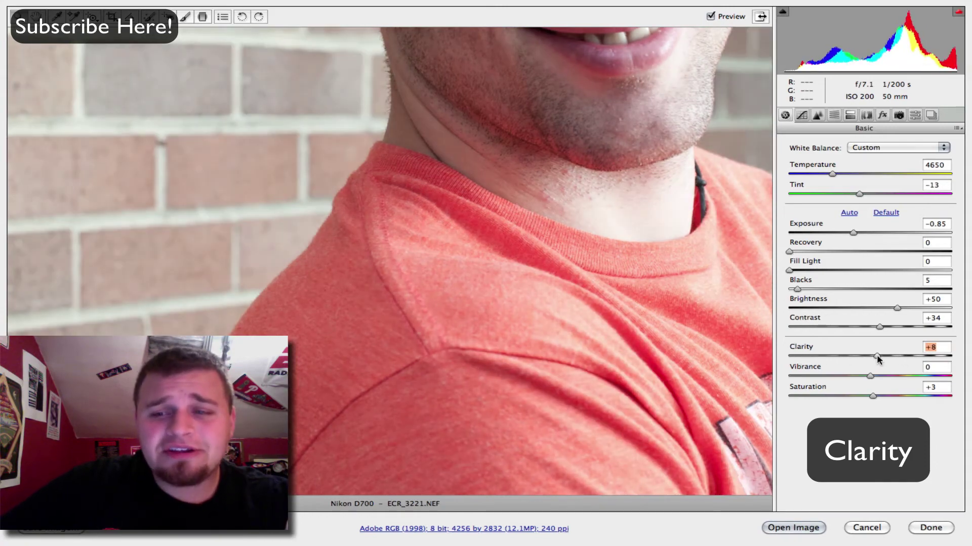
key(super+0)
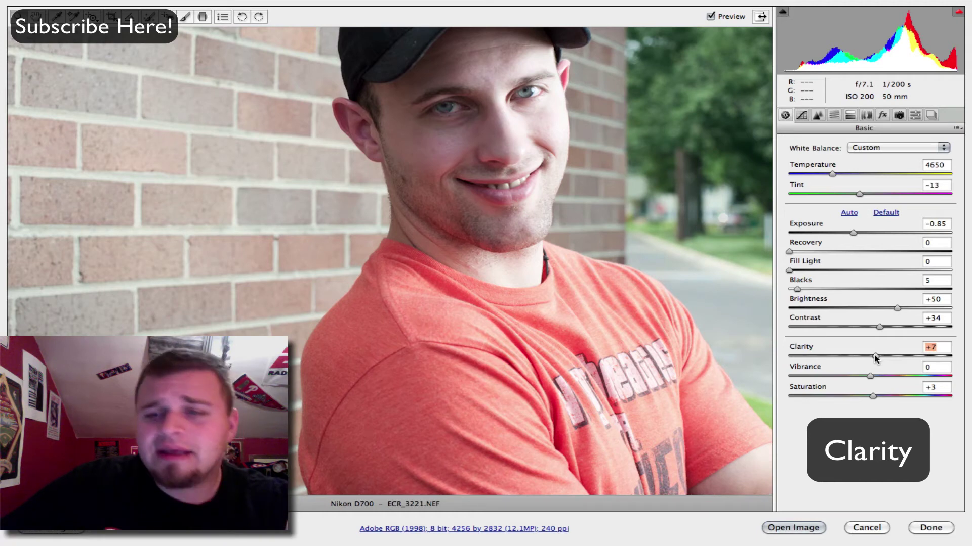
Compare clarity at +30 and -100, and set it to the maximum of +100.
drag(875, 357, 891, 358)
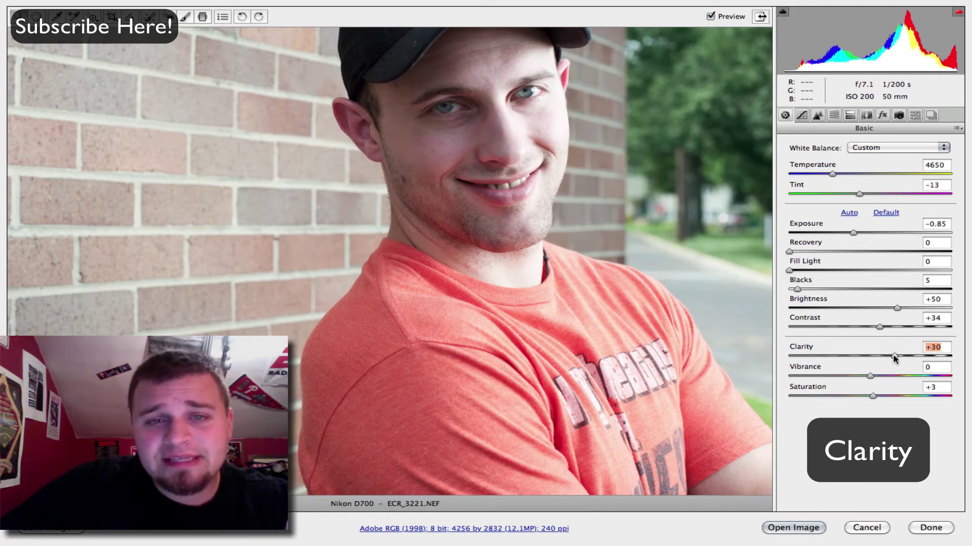
drag(893, 354, 756, 344)
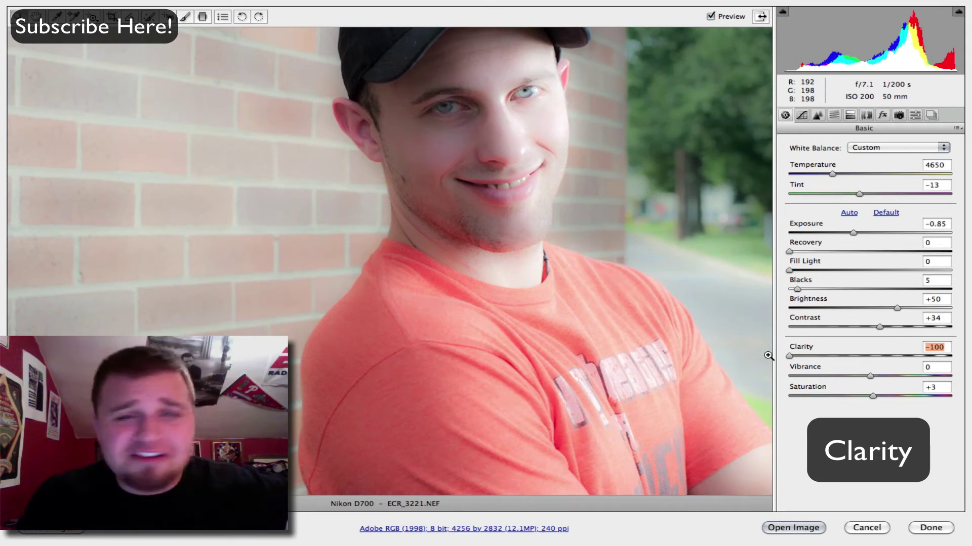
drag(789, 357, 970, 373)
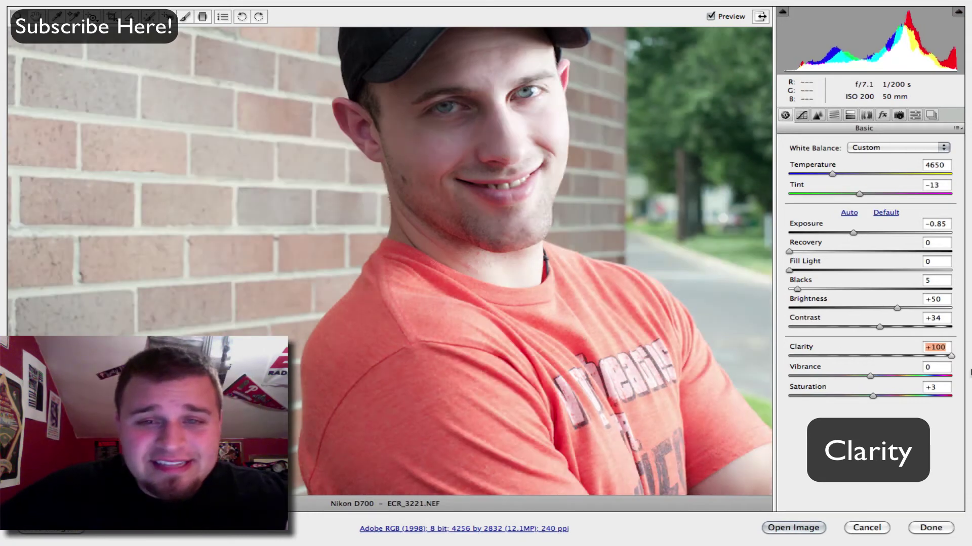
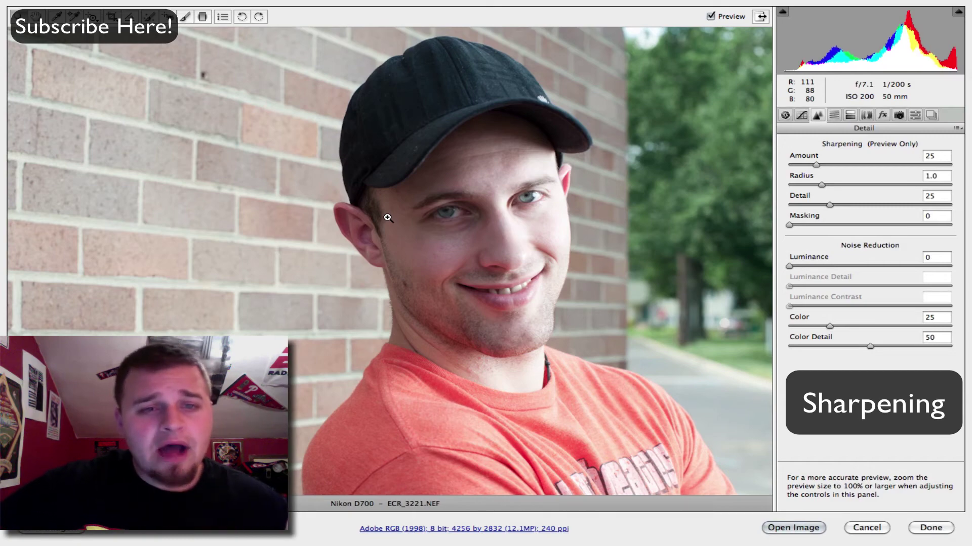
Set the sharpening amount to 0 while examining the face up close.
click(387, 218)
click(355, 257)
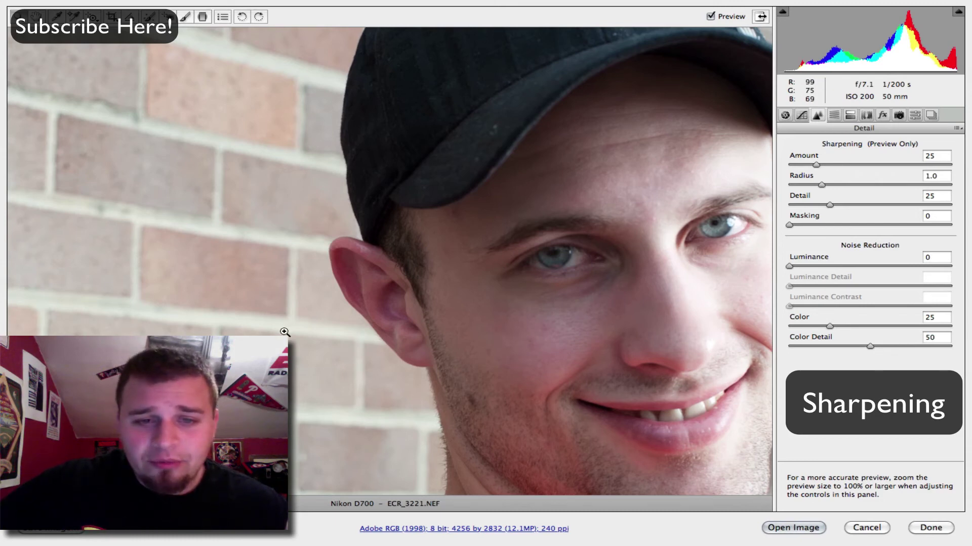
click(356, 303)
mouse_move(815, 163)
mouse_down()
mouse_move(779, 166)
mouse_move(800, 164)
mouse_up()
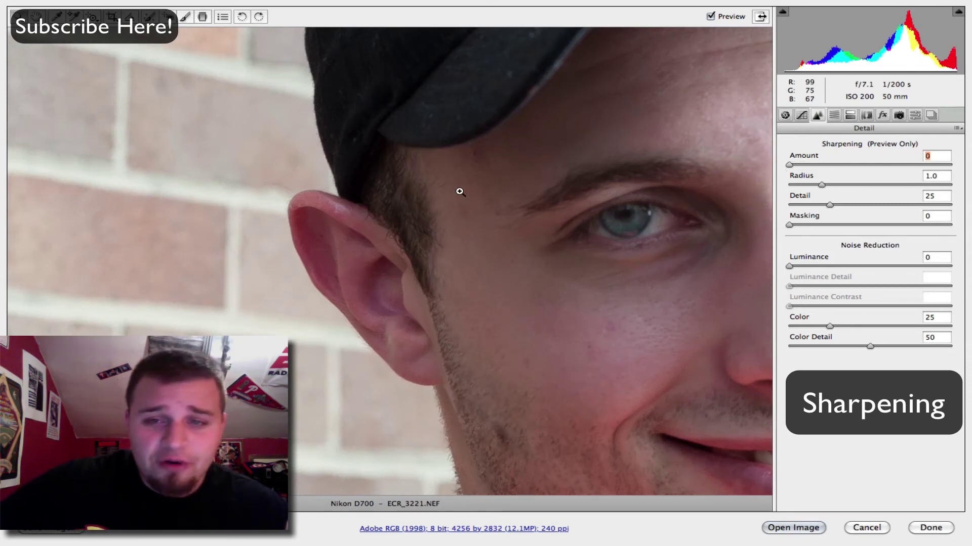
Raise the sharpening amount to 73 and examine the effect on the eye up close.
click(662, 218)
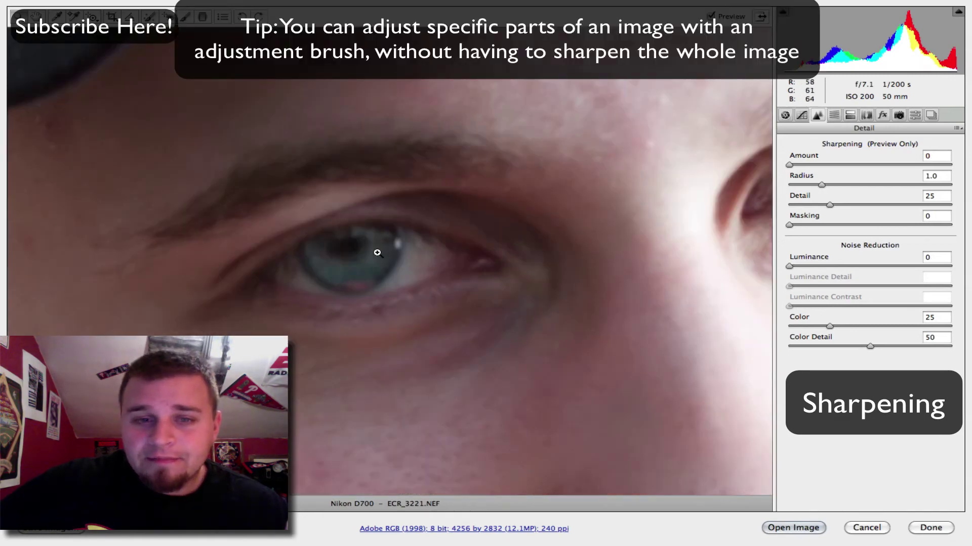
drag(791, 167, 869, 166)
click(354, 247)
click(353, 246)
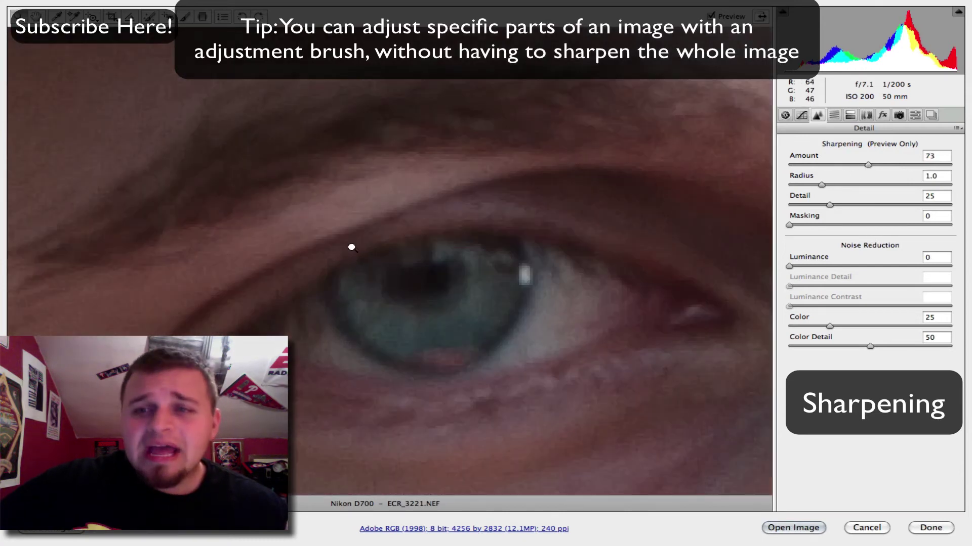
Try a sharpening amount of 86 on the eye, reduce the amount to 3 and fit the photo in view.
click(866, 166)
drag(865, 167, 840, 167)
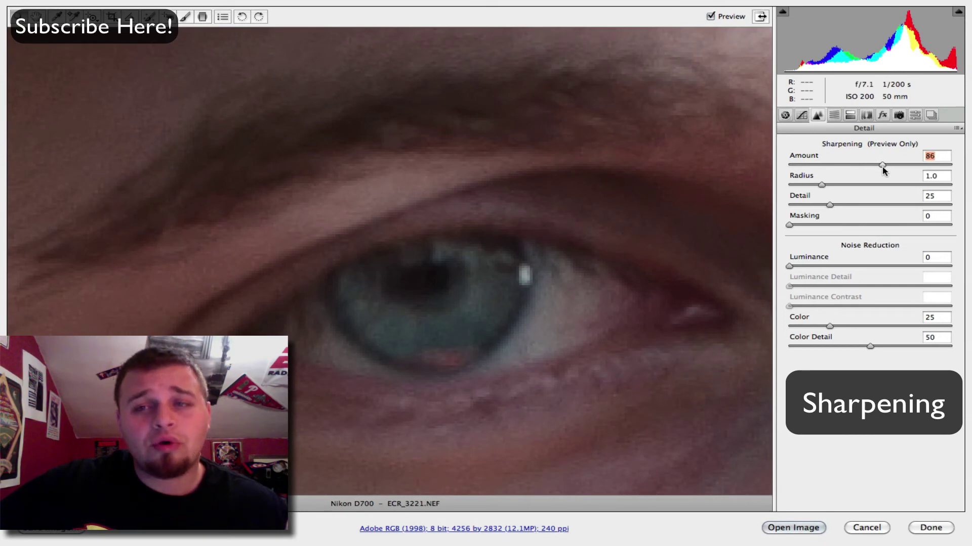
drag(892, 171, 797, 168)
key(super+0)
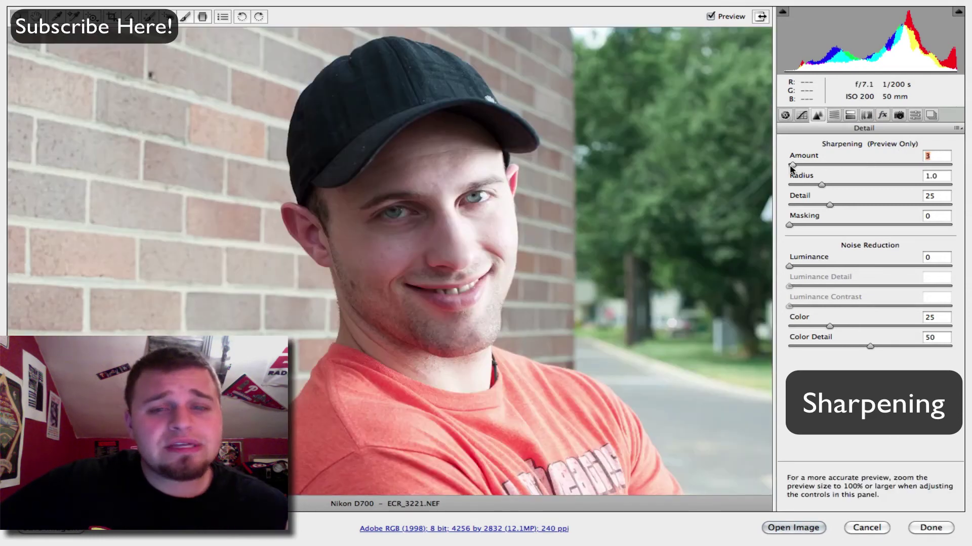
Open the adjusted photo in Photoshop, enlarge its window and duplicate the Background layer.
click(802, 529)
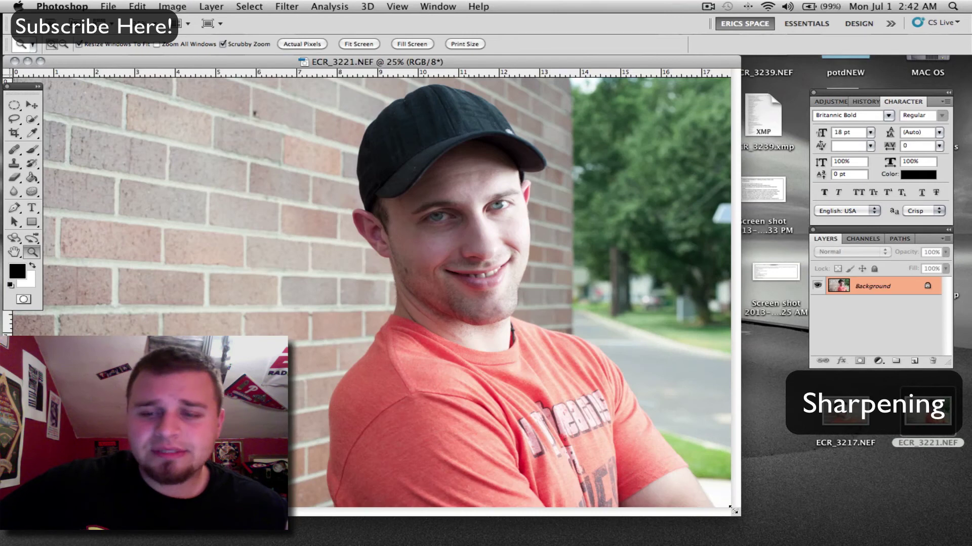
drag(734, 511, 966, 541)
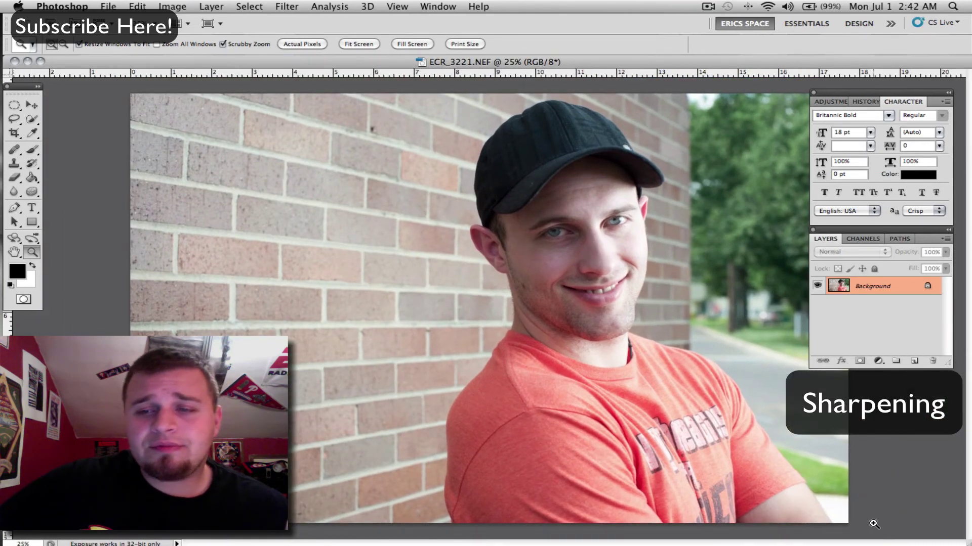
drag(911, 289, 914, 361)
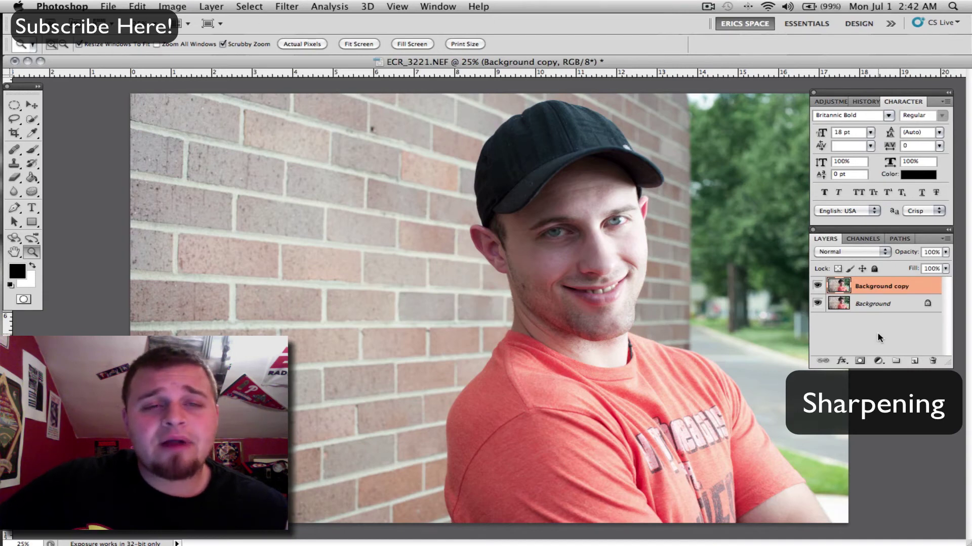
Apply a High Pass filter to the duplicate layer, trying a radius of 29.0 pixels before settling on 4.4 pixels.
click(285, 7)
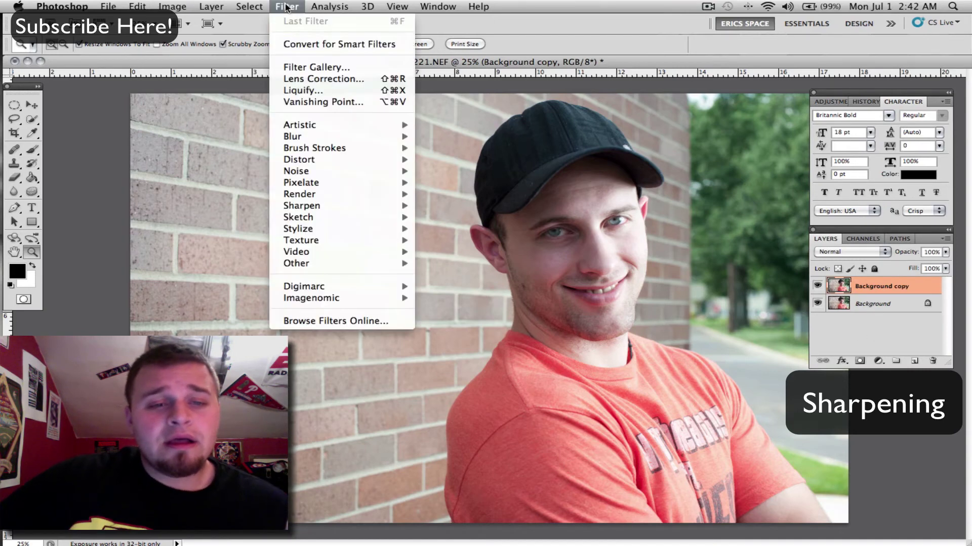
mouse_move(347, 263)
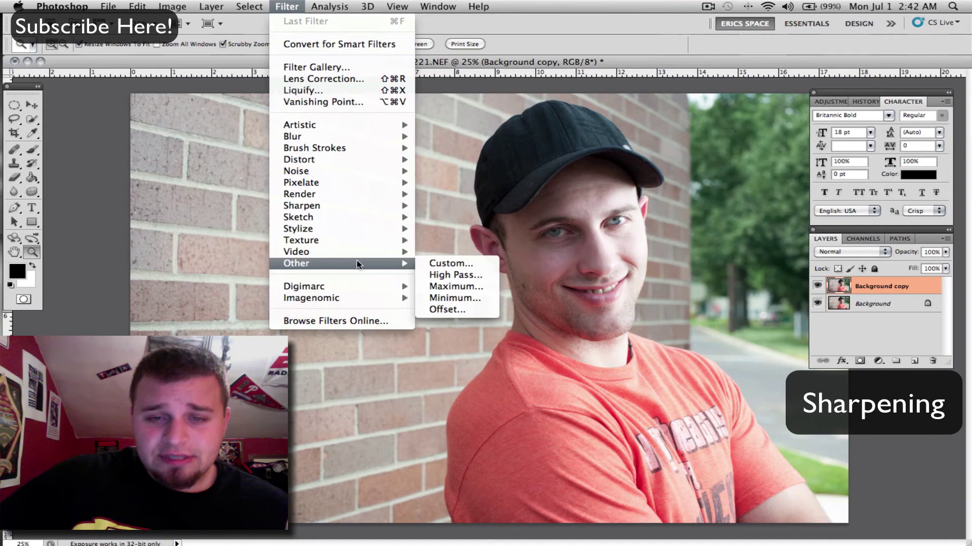
click(458, 275)
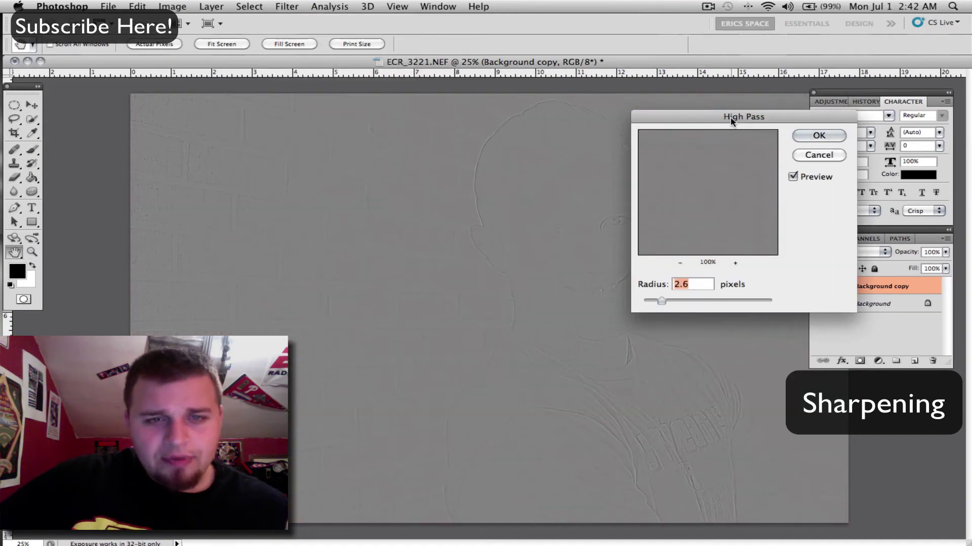
drag(722, 122, 237, 95)
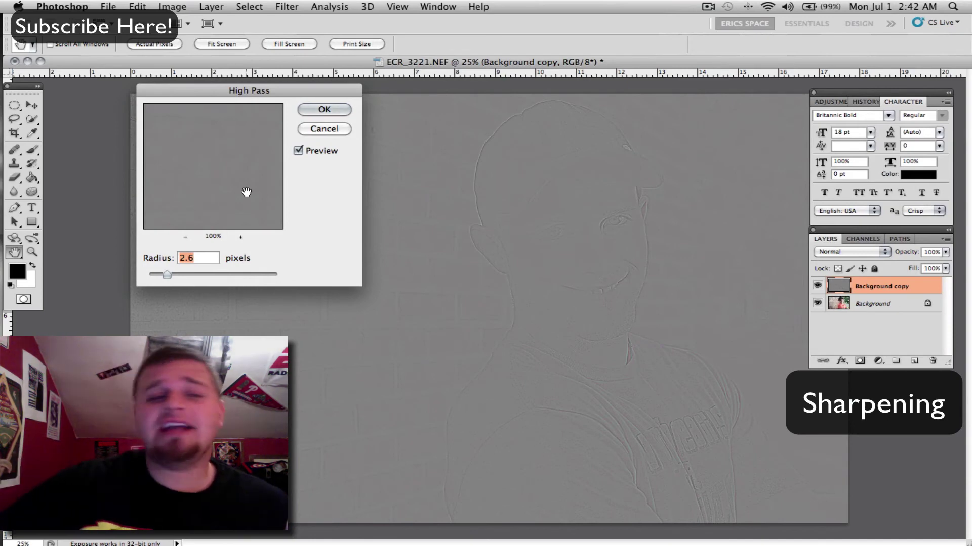
drag(167, 275, 213, 275)
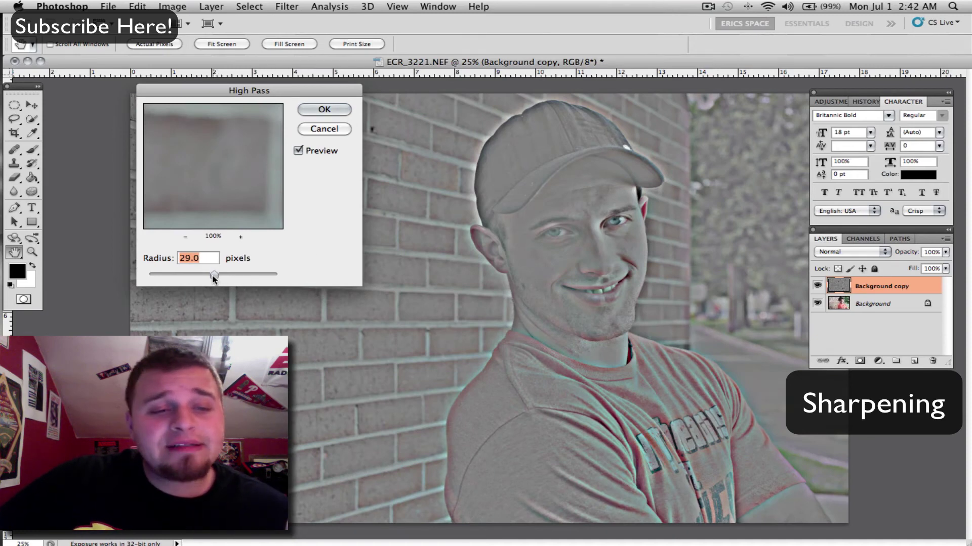
drag(212, 274, 178, 274)
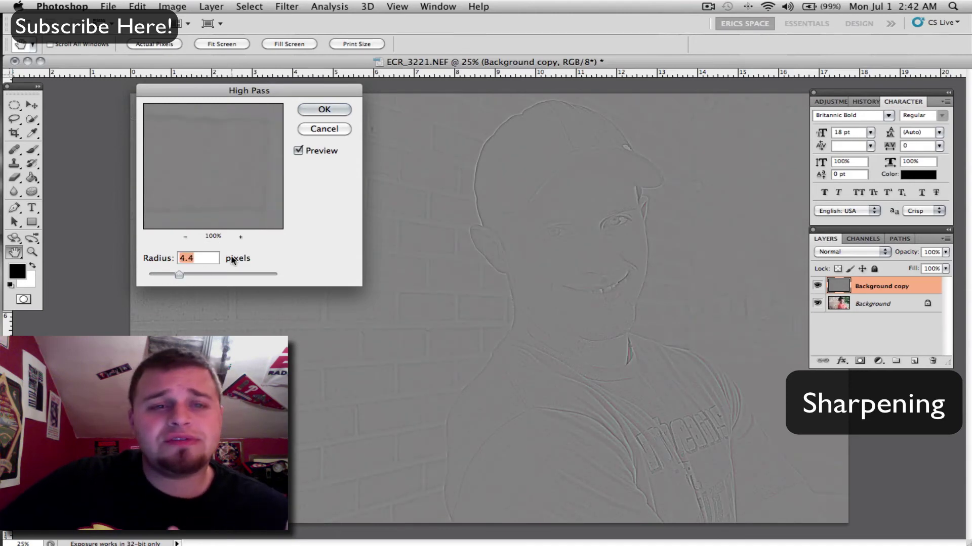
click(319, 110)
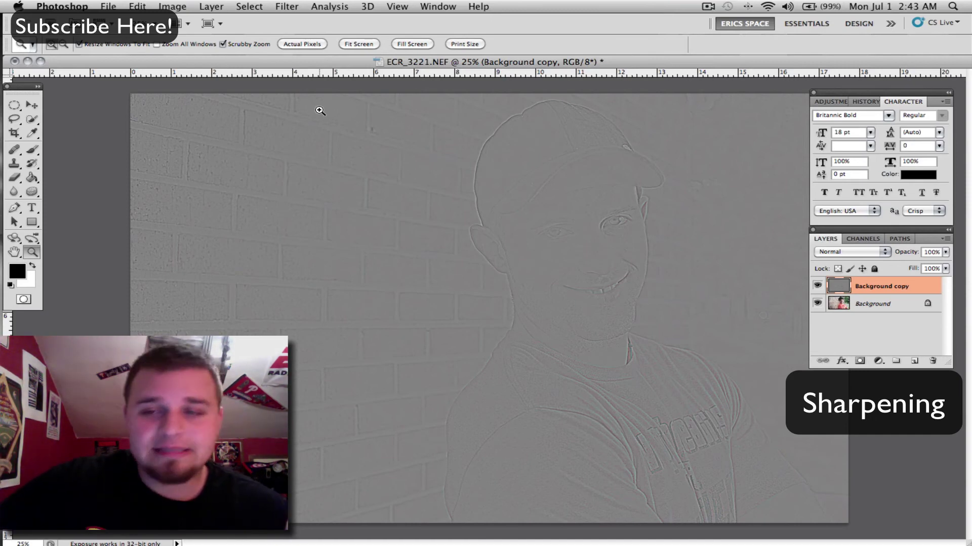
Set the High Pass layer's blend mode to Overlay and compare the photo with and without the layer.
click(877, 251)
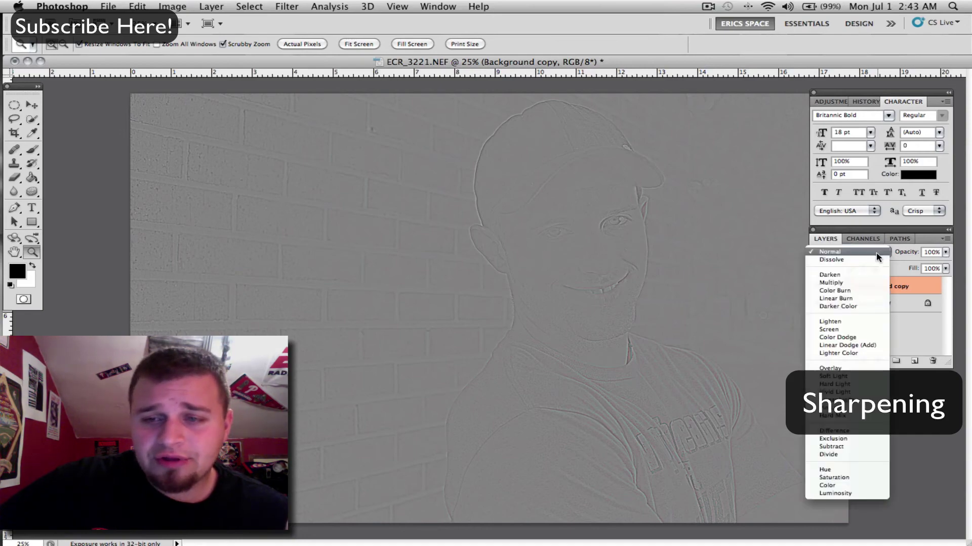
click(860, 369)
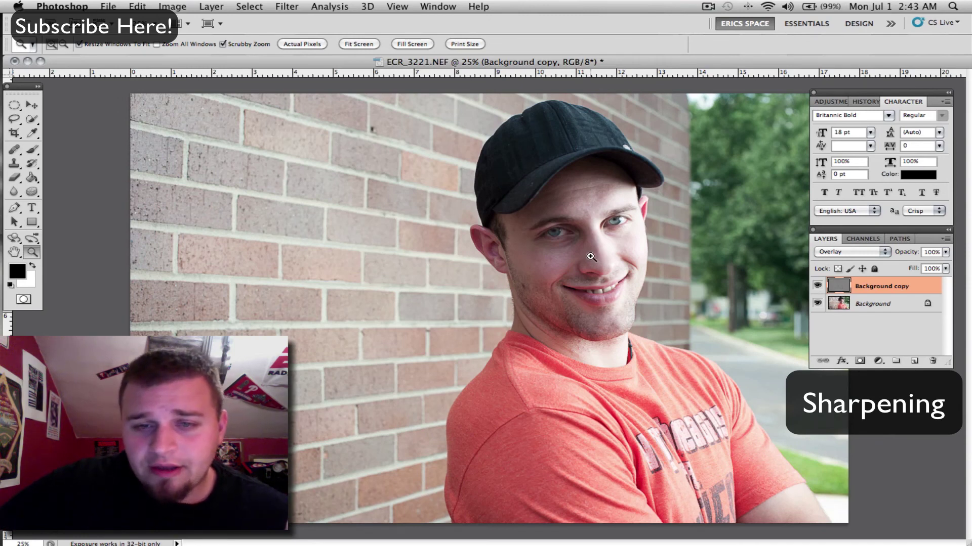
click(818, 287)
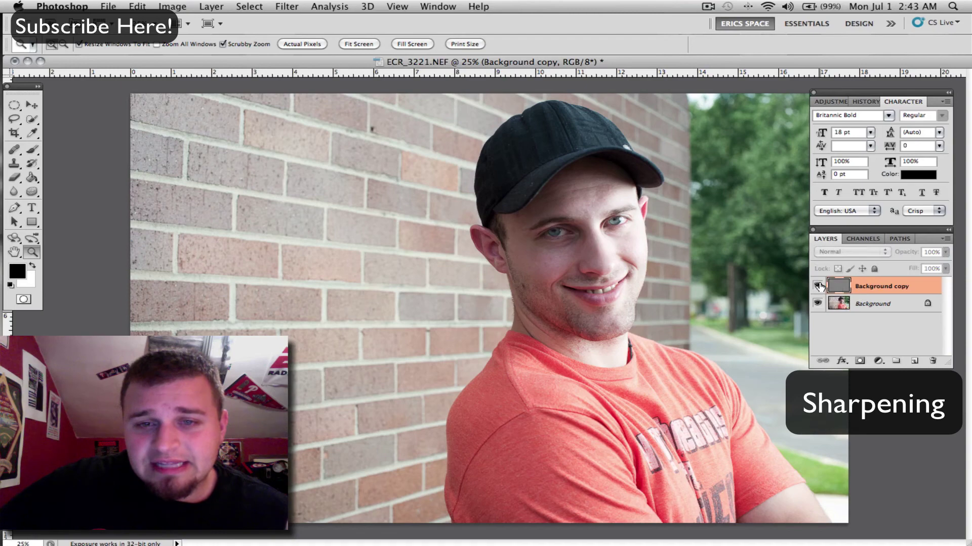
click(818, 286)
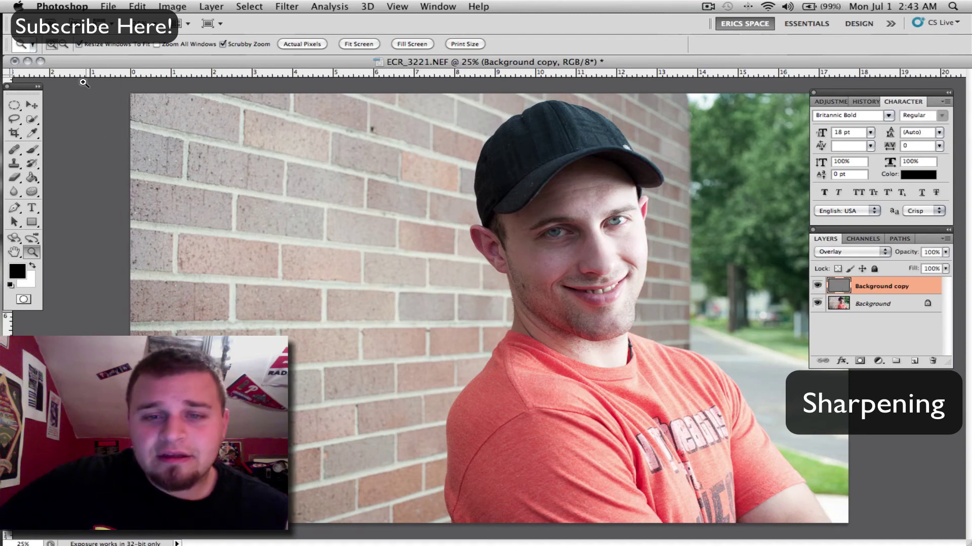
Compare the face at 50% magnification with the High Pass layer hidden and shown.
click(543, 244)
click(542, 244)
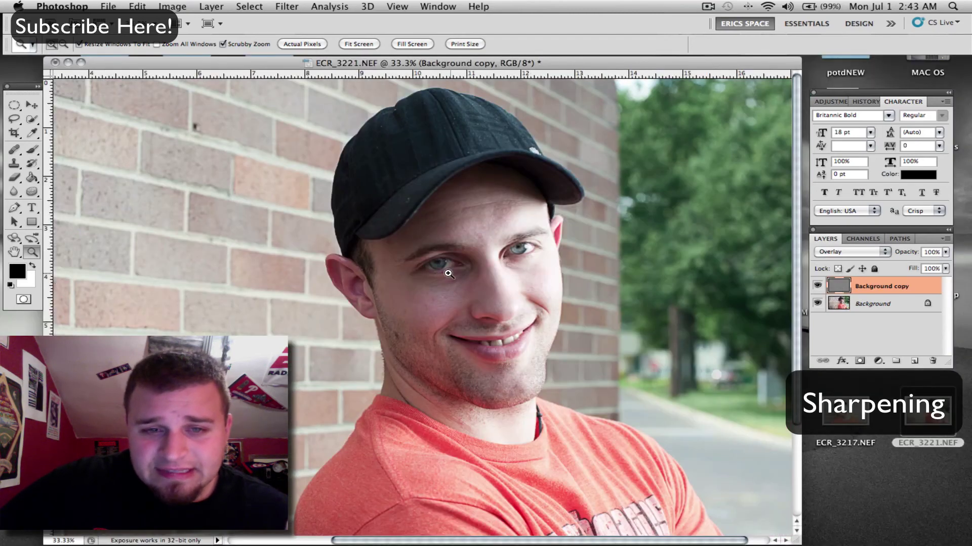
click(399, 281)
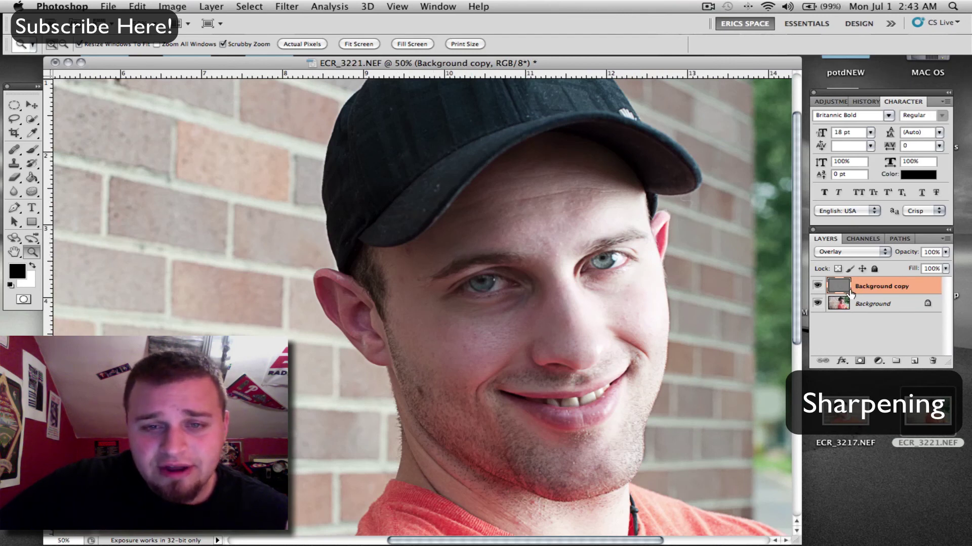
click(818, 287)
click(818, 286)
click(818, 287)
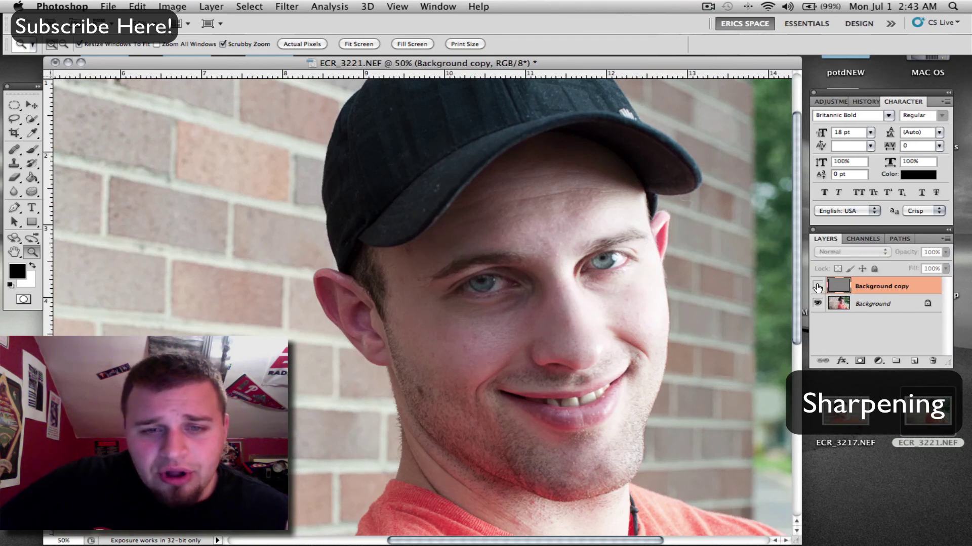
click(818, 286)
key(shift+alt+o)
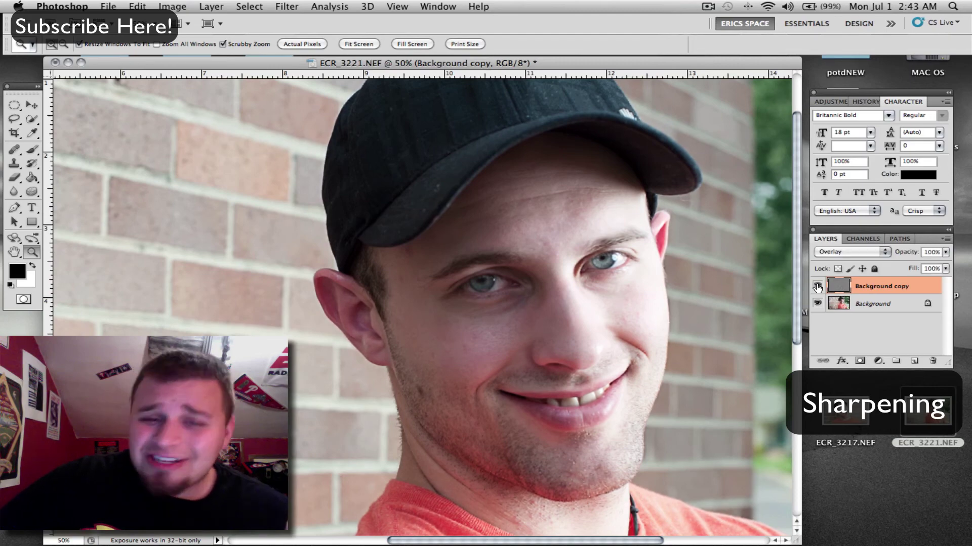
Examine the eyes and skin at 100% magnification with the High Pass layer hidden and shown.
click(480, 284)
click(438, 312)
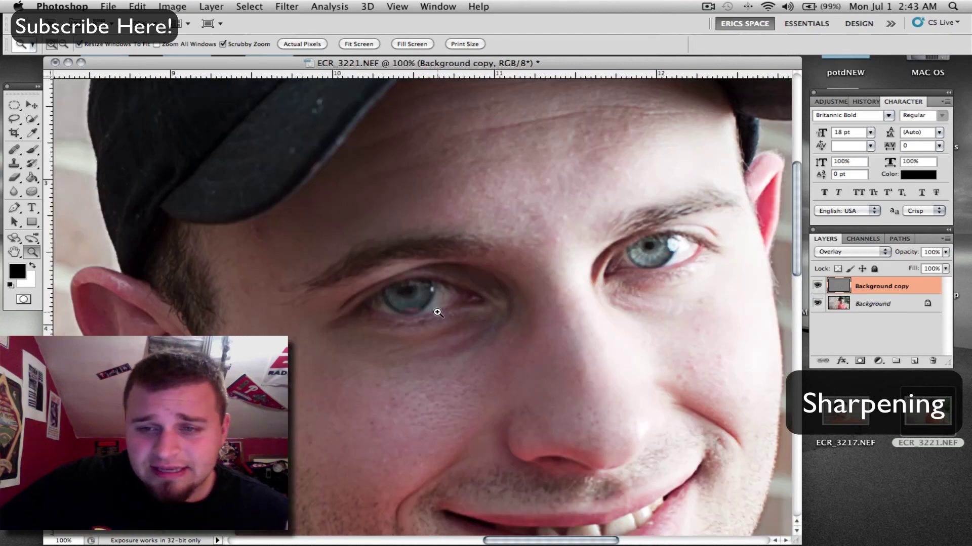
click(818, 286)
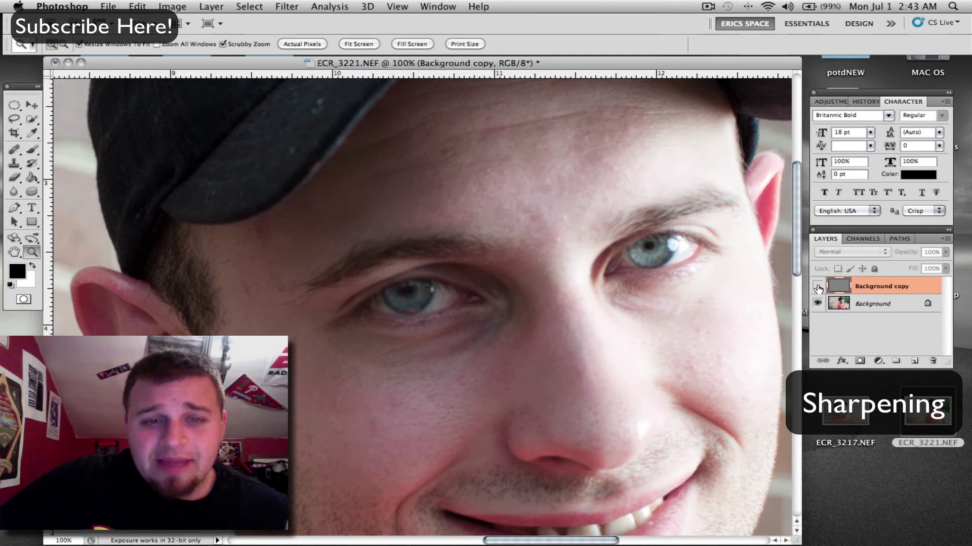
click(817, 287)
click(818, 286)
click(818, 287)
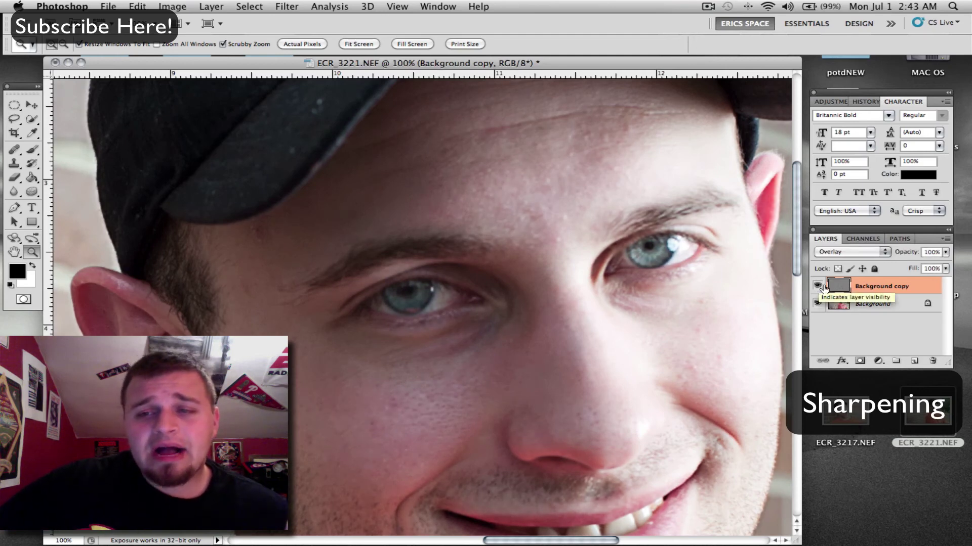
Lower the High Pass layer's opacity to 72% and compare the photo with and without the layer from farther out.
click(944, 252)
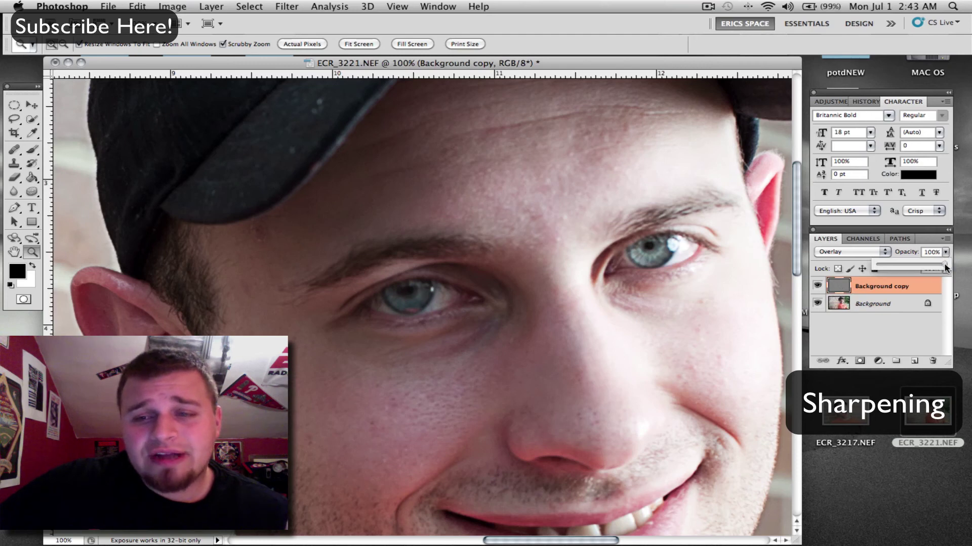
mouse_move(944, 268)
mouse_down()
mouse_move(851, 267)
mouse_move(927, 270)
mouse_up()
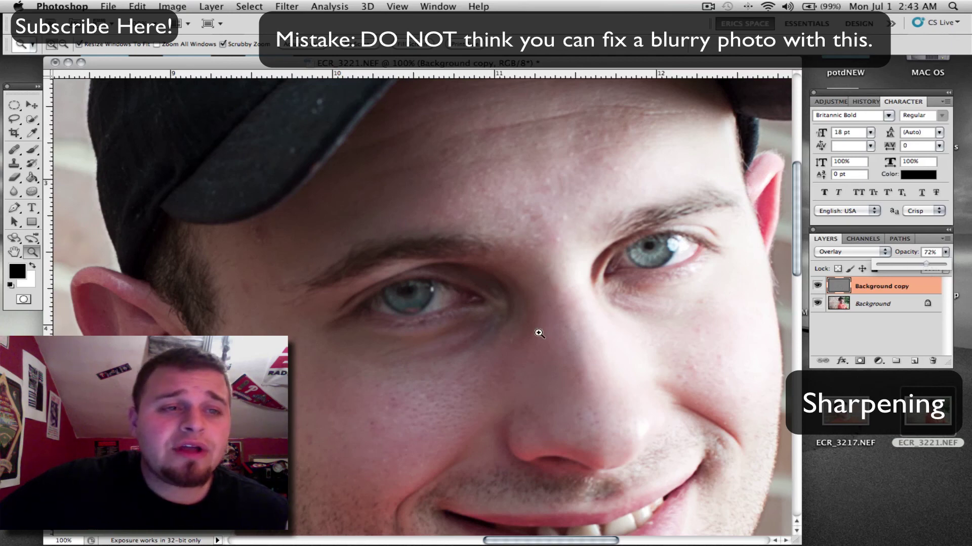
click(64, 44)
click(258, 212)
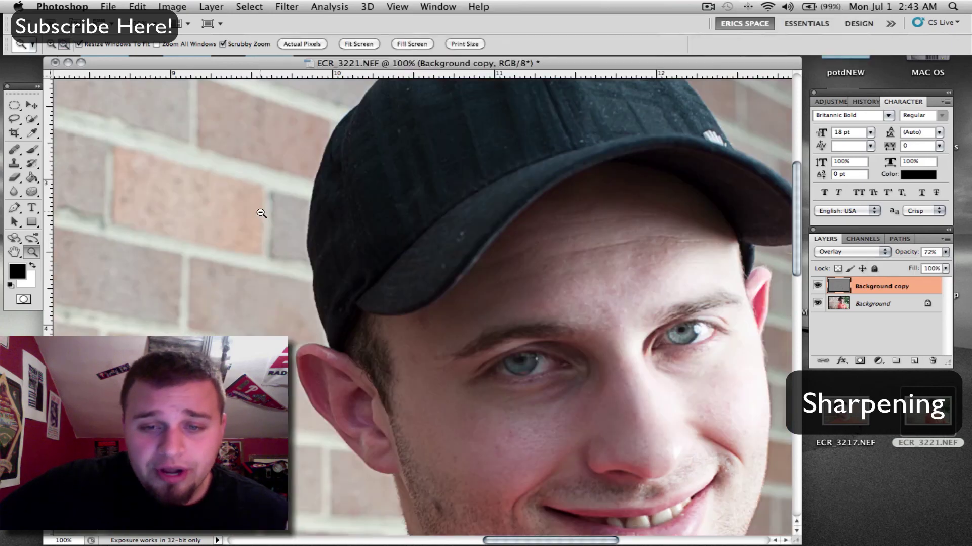
click(354, 310)
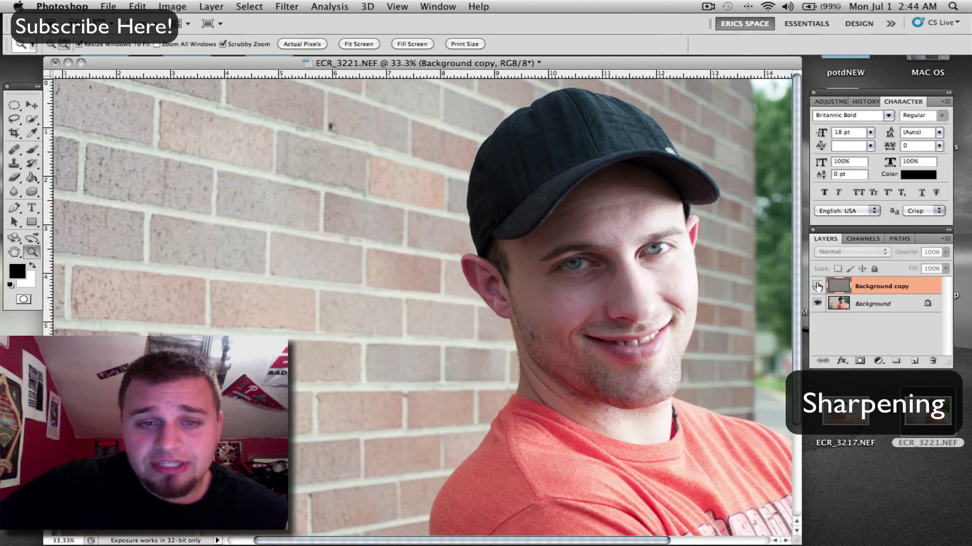
click(817, 286)
click(234, 282)
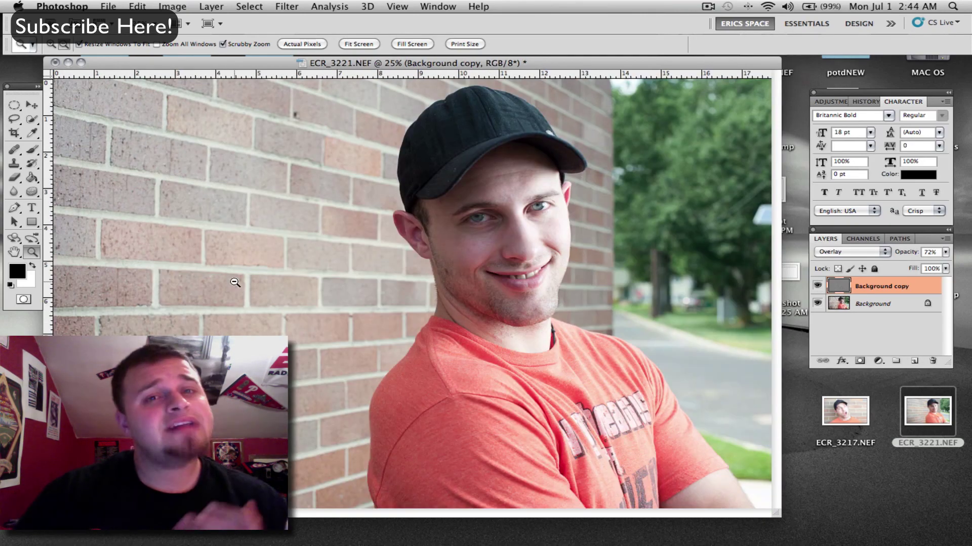